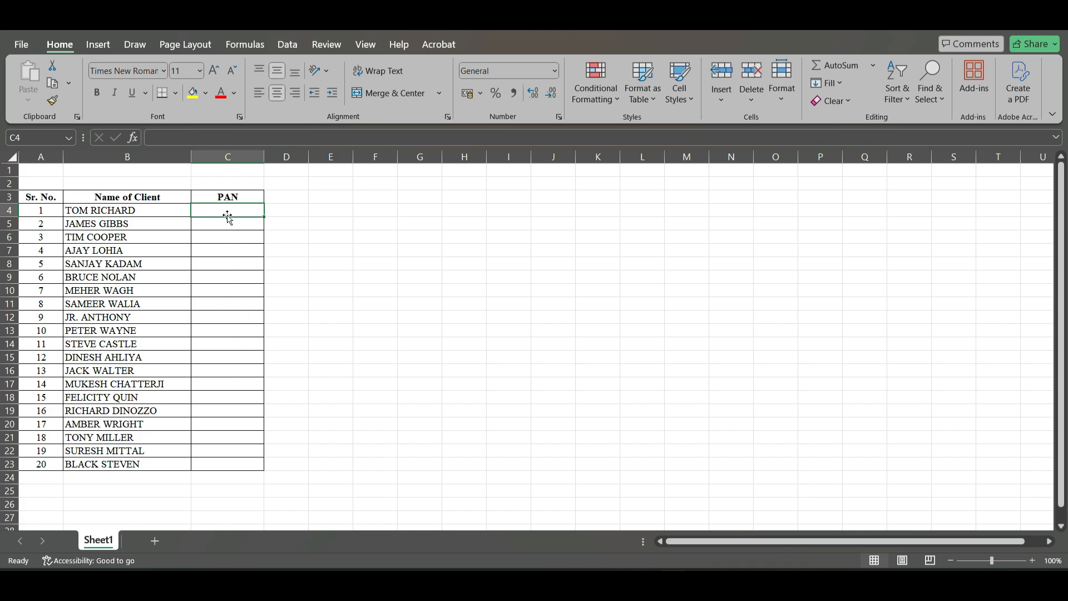
Start an AND formula in cell D4 with the length condition LEN(C4)=10.
click(293, 210)
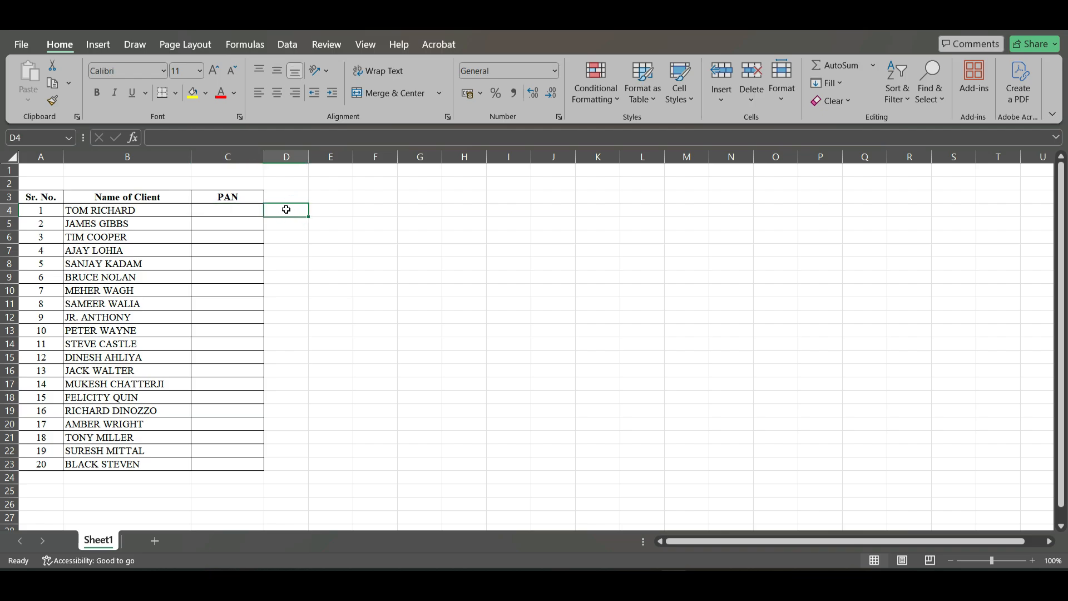
text(=)
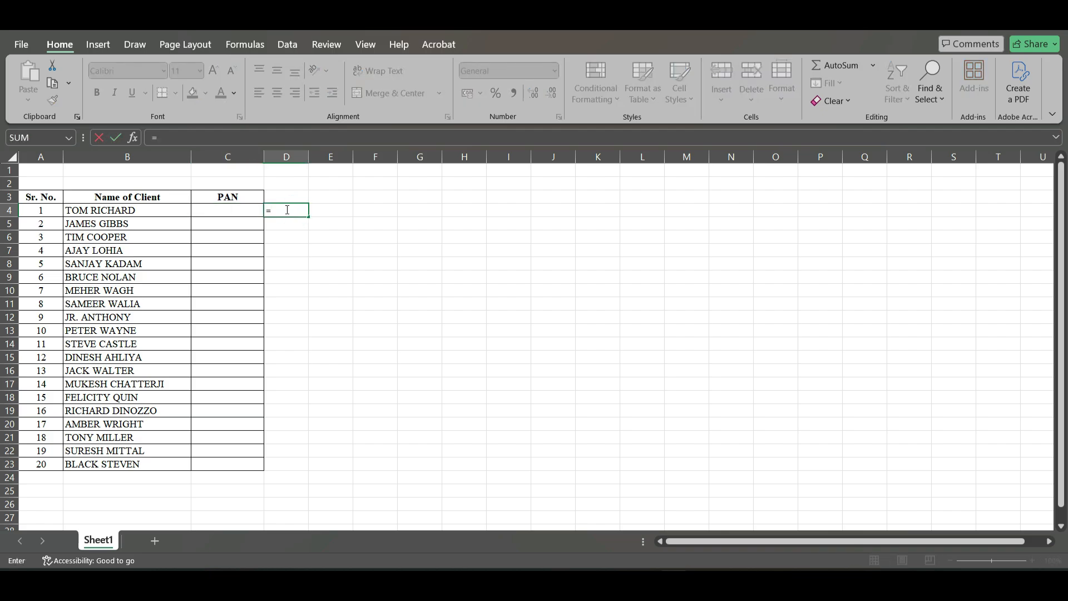
text(AND)
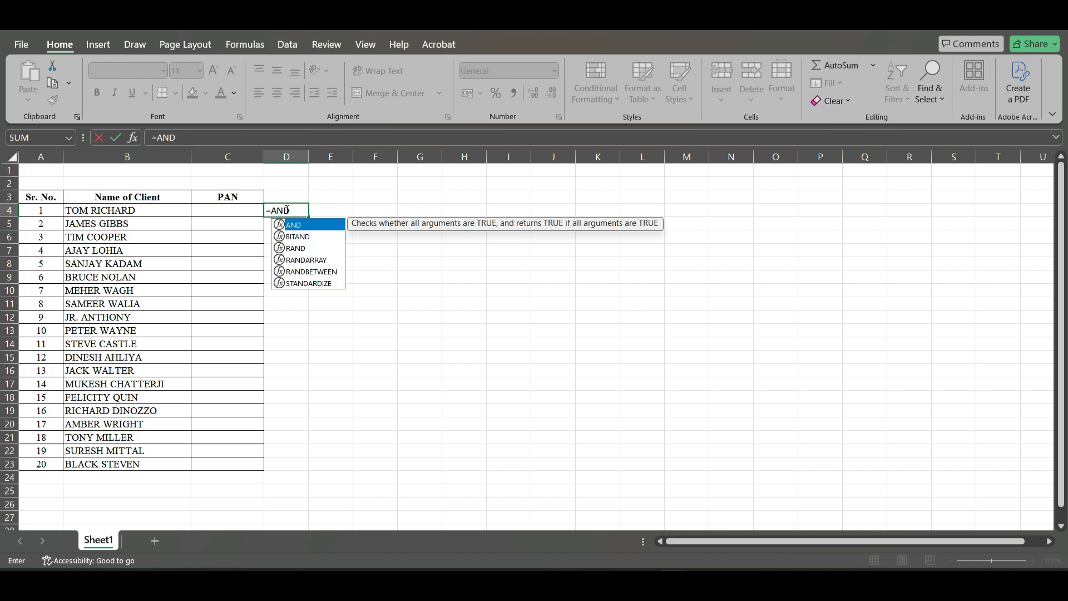
text(()
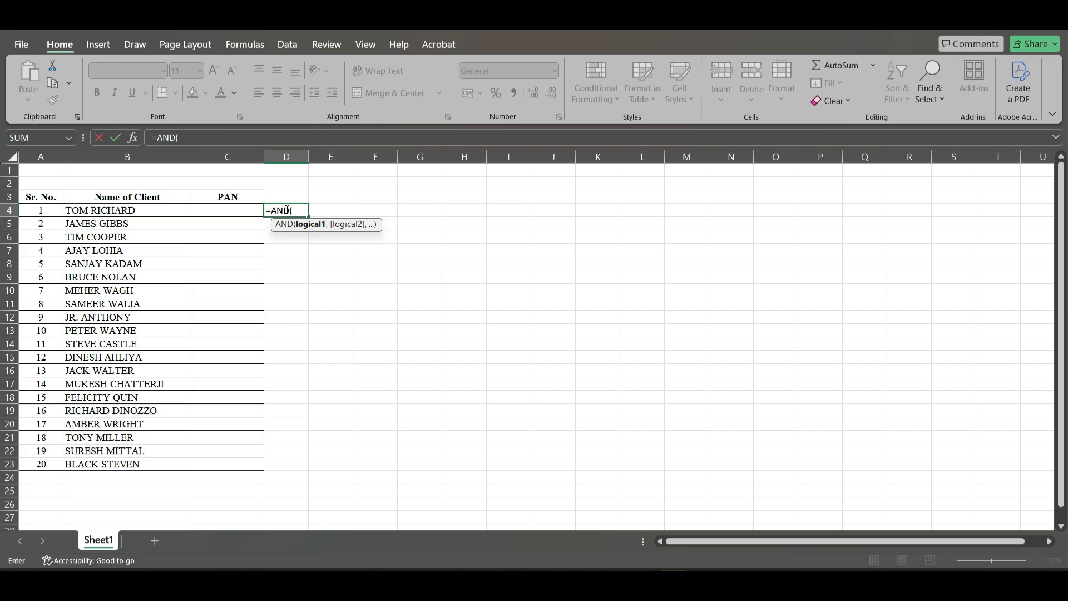
text(LEN()
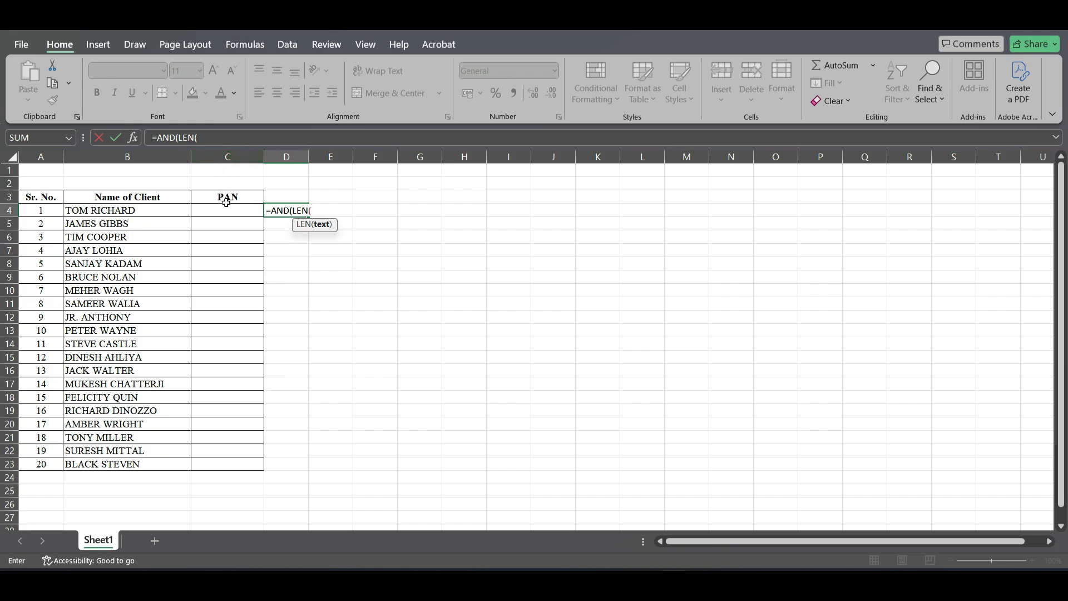
text(C4)
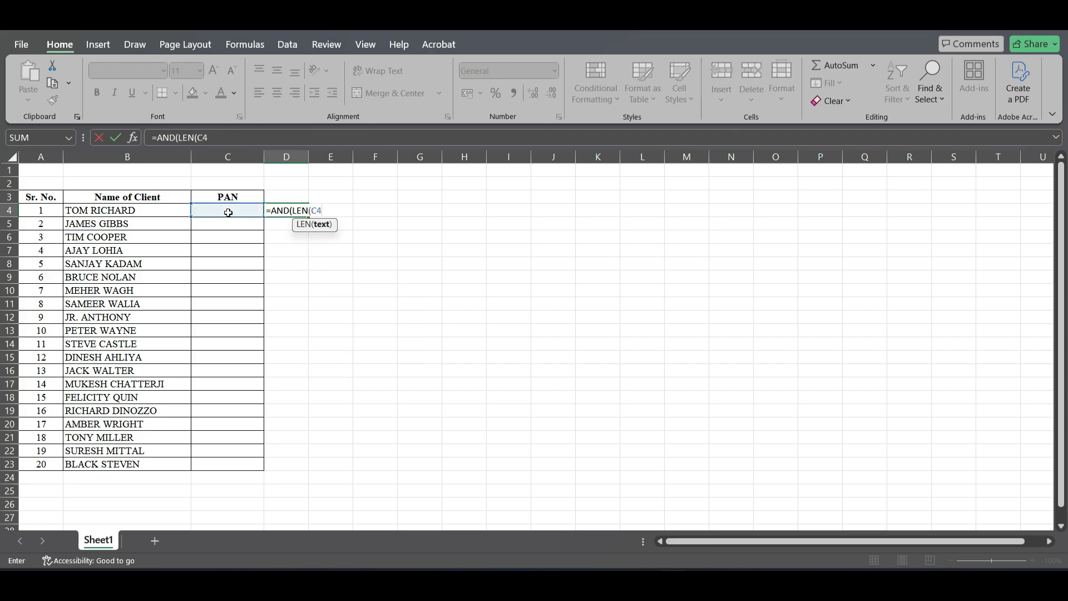
text()=10)
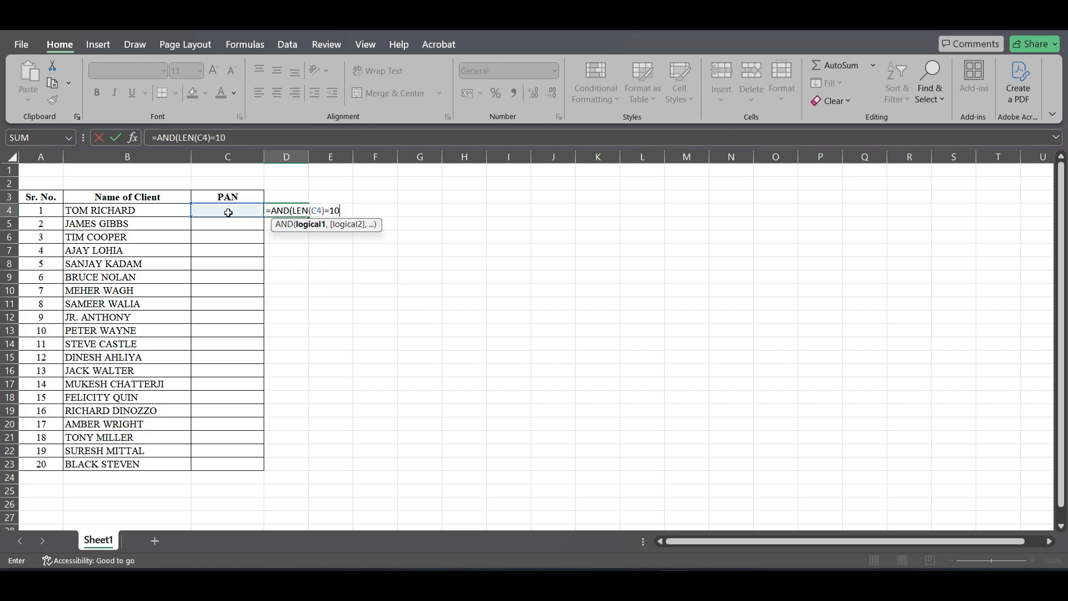
Add the uppercase condition EXACT(C4,UPPER(C4)) as the second argument of the AND formula in D4.
text(,EX)
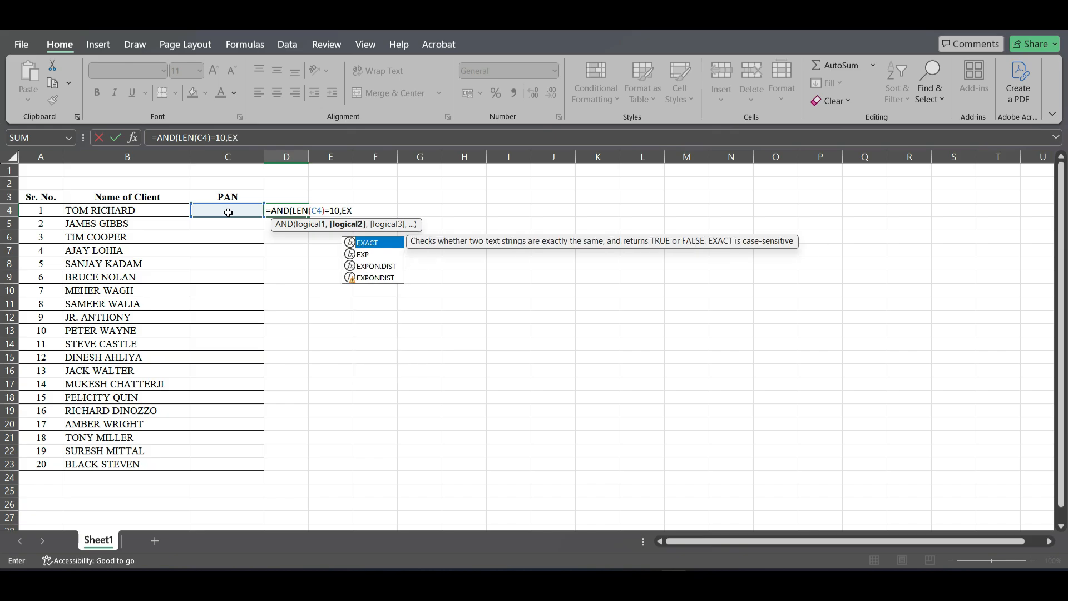
text(ACT()
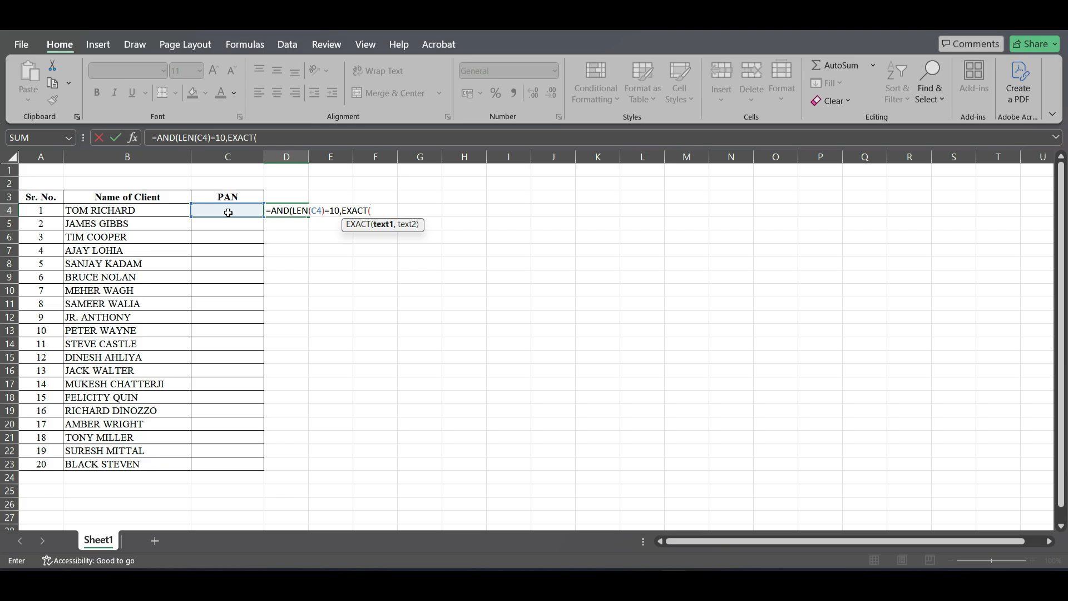
text(C)
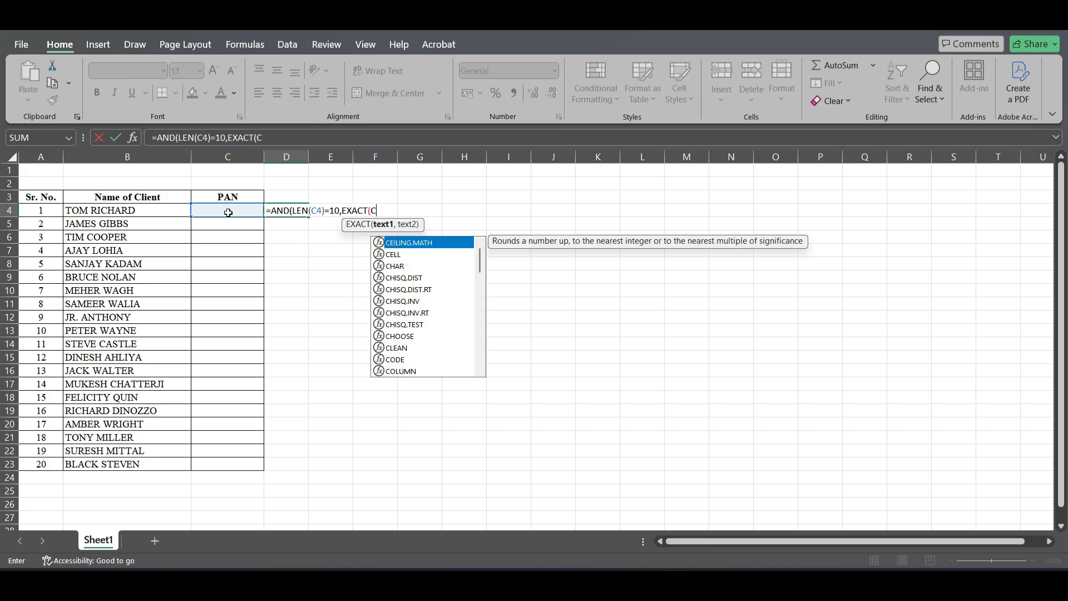
text(4,UPPER)
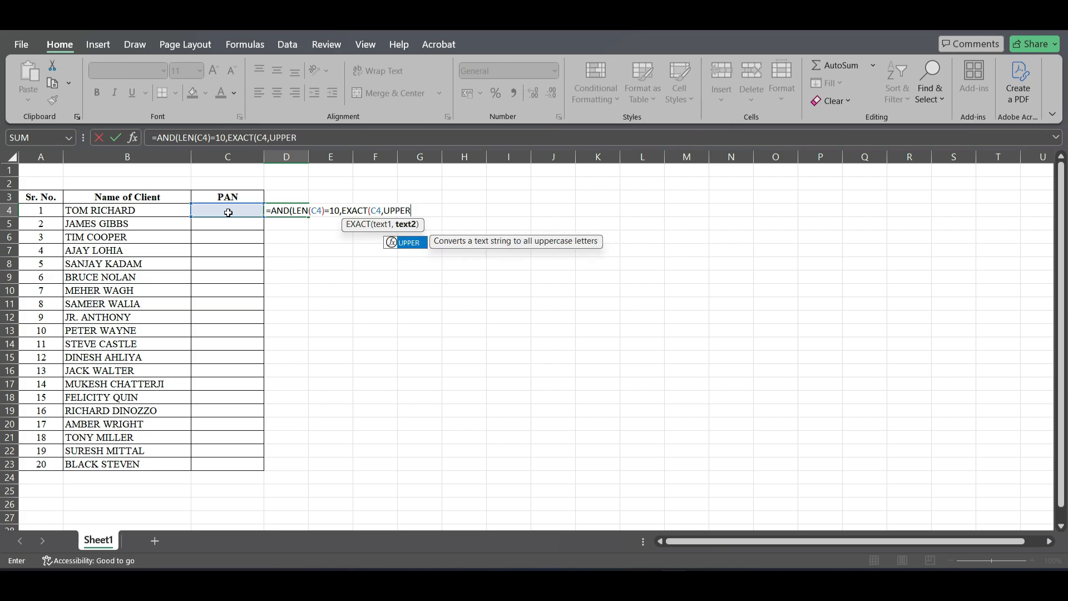
text((C4)
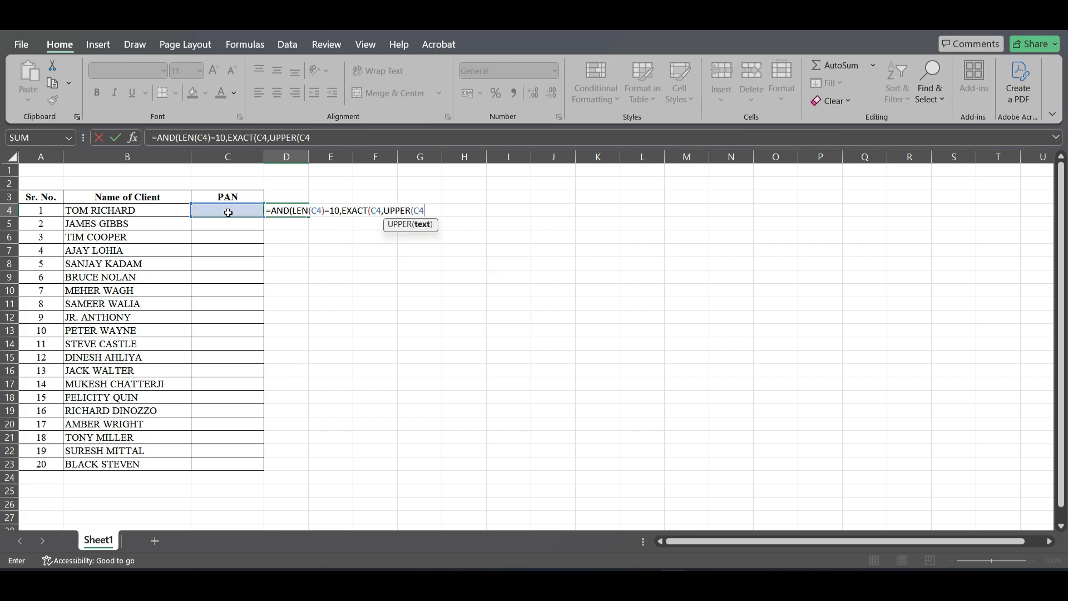
text()),)
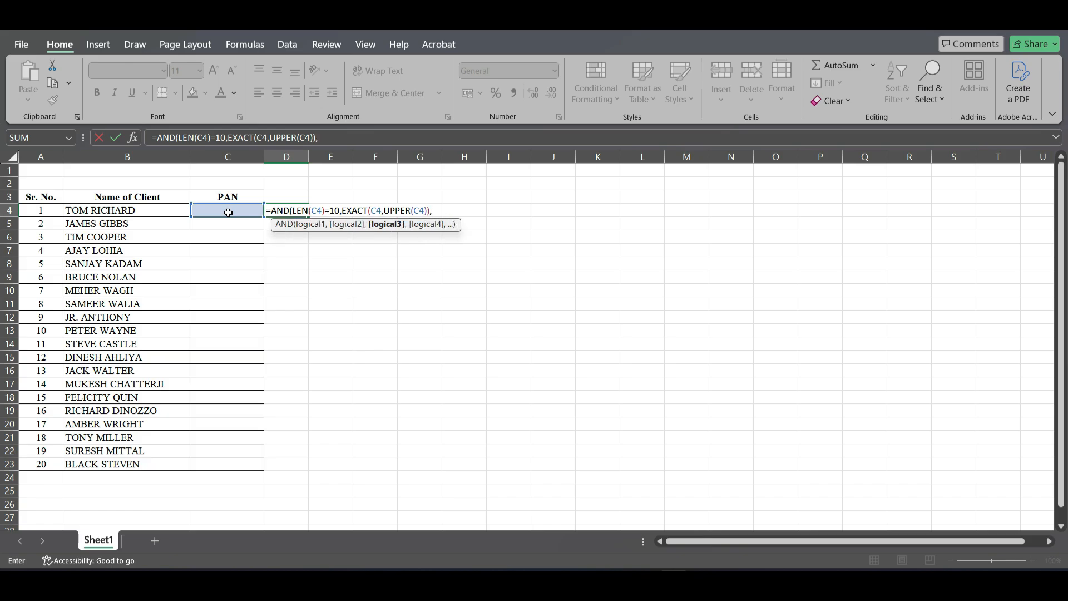
Add ISERROR(VALUE(LEFT(C4,5)))=TRUE as the third AND condition, testing the first five characters for non-numeric text.
text(ISERROR)
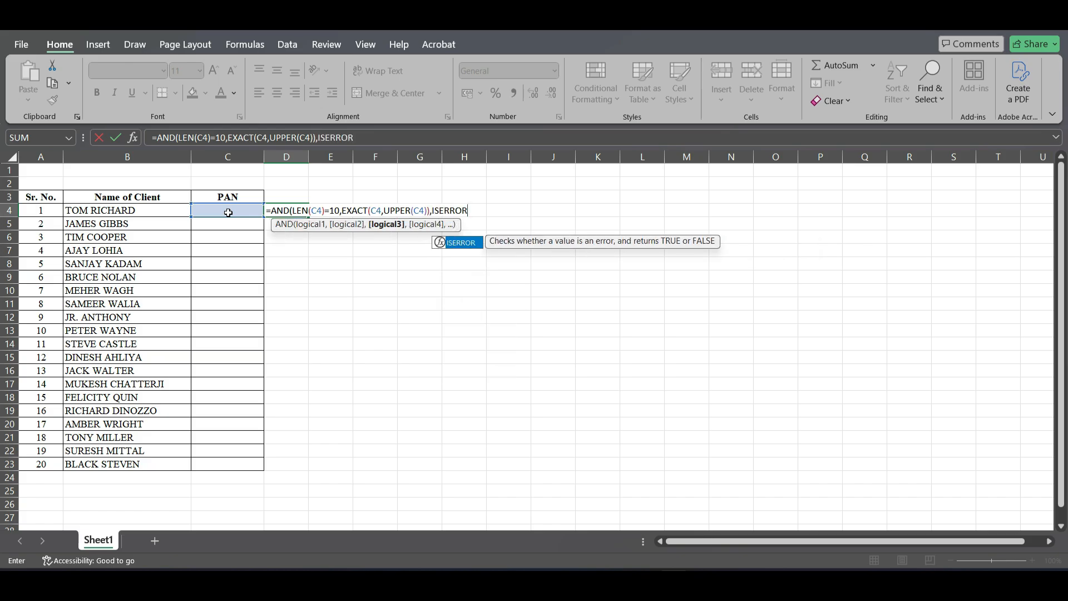
text((VALUE()
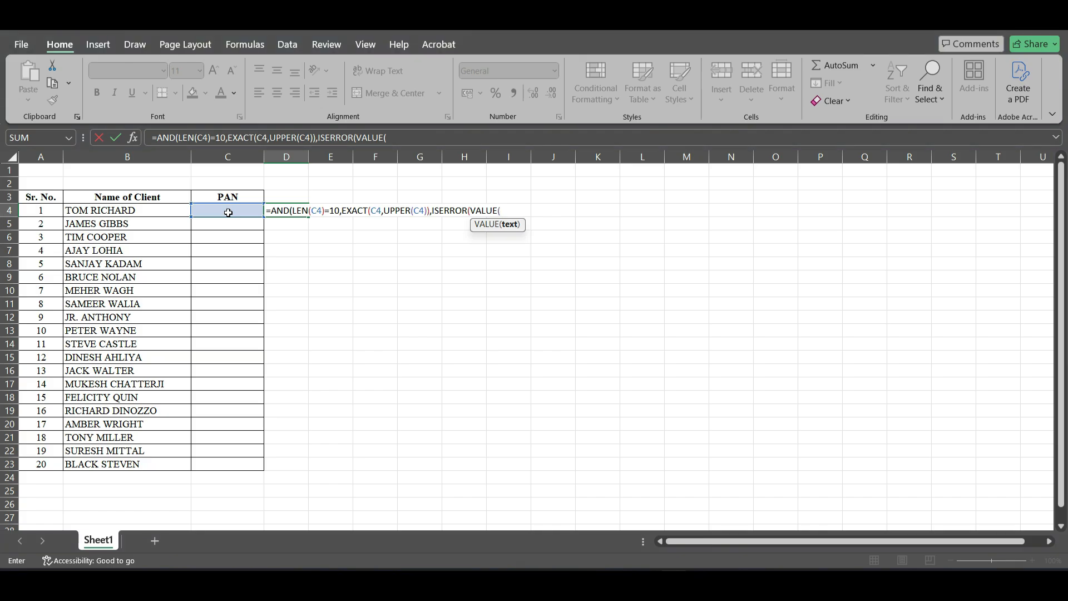
text(LEFT(C)
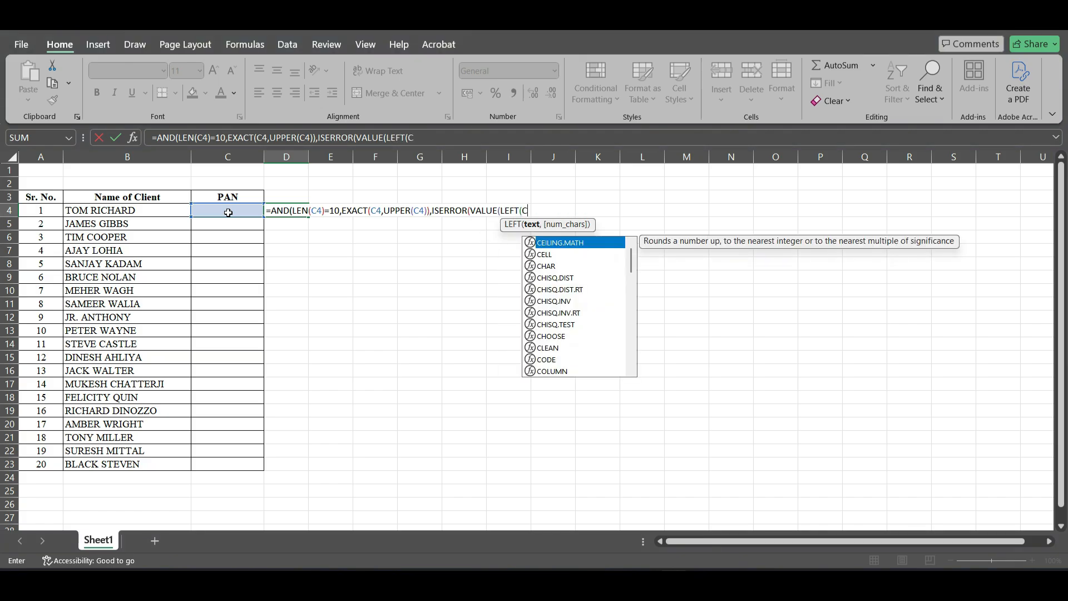
text(4)
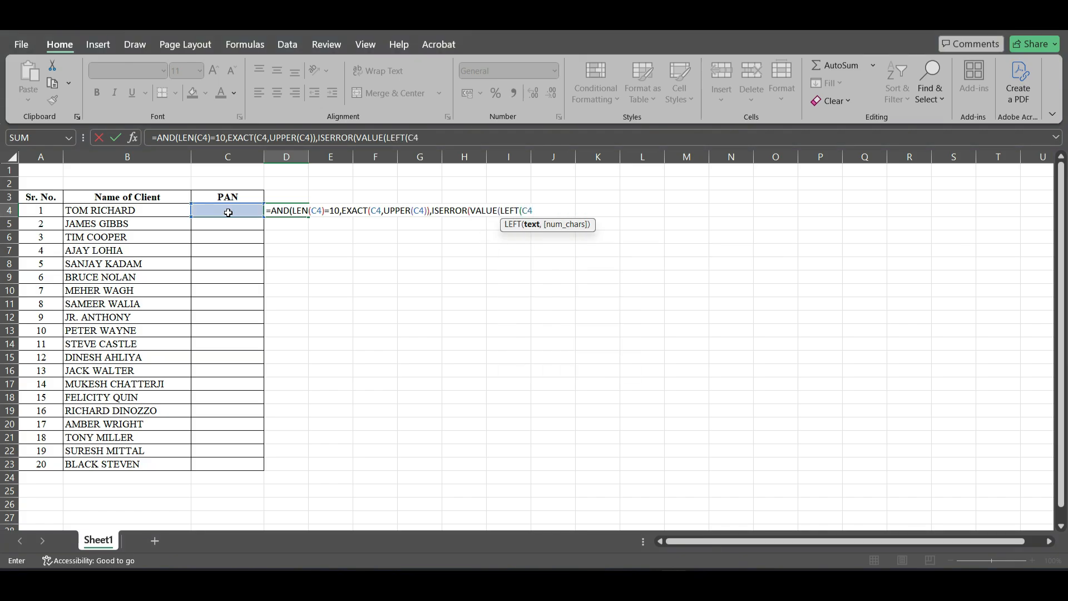
text(,5)))=TRUE)
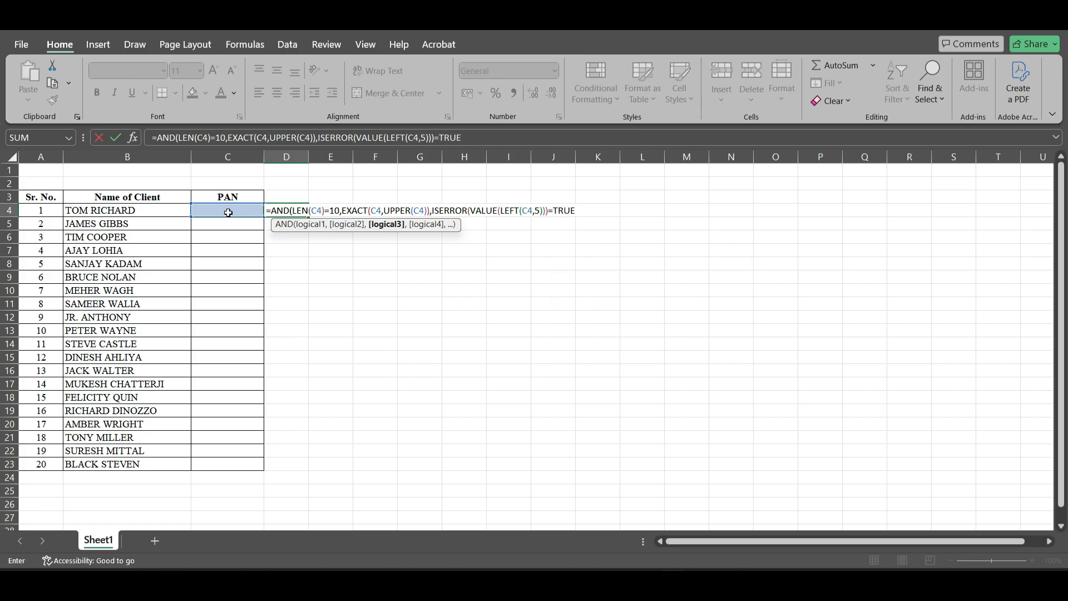
text(,)
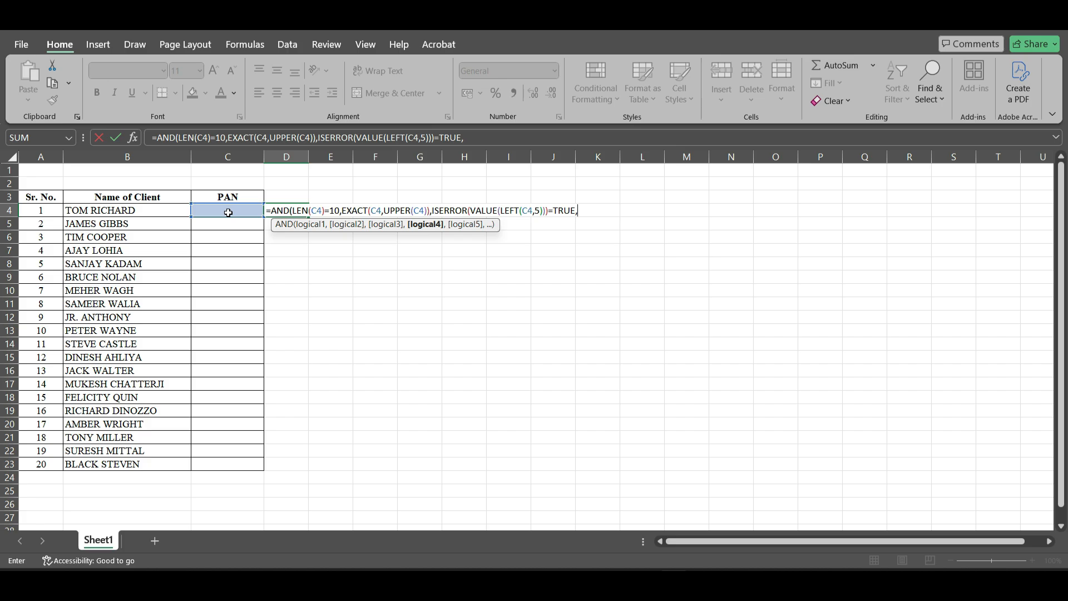
Add ISNUMBER(VALUE(MID(C4,6,4)))=TRUE as the fourth AND condition, testing that characters six to nine are numeric.
text(ISNUMBER()
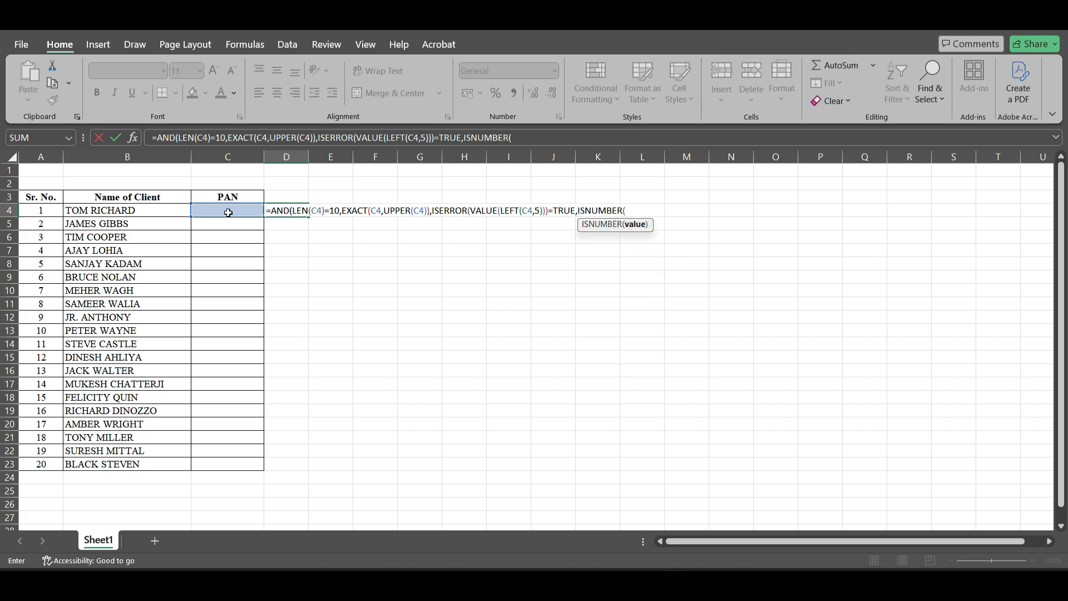
text(VALUE()
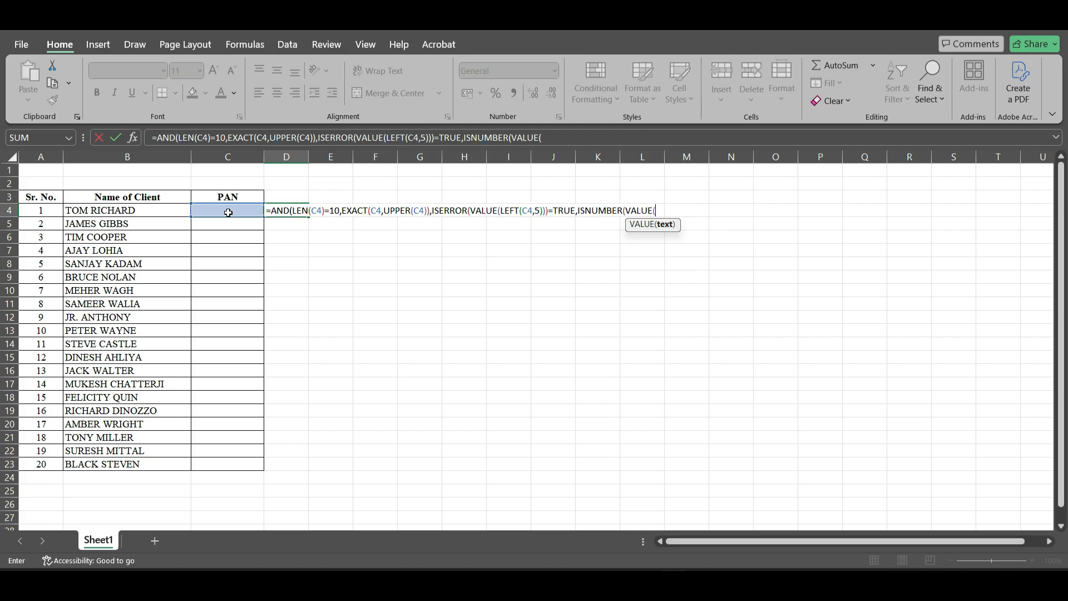
text(MID()
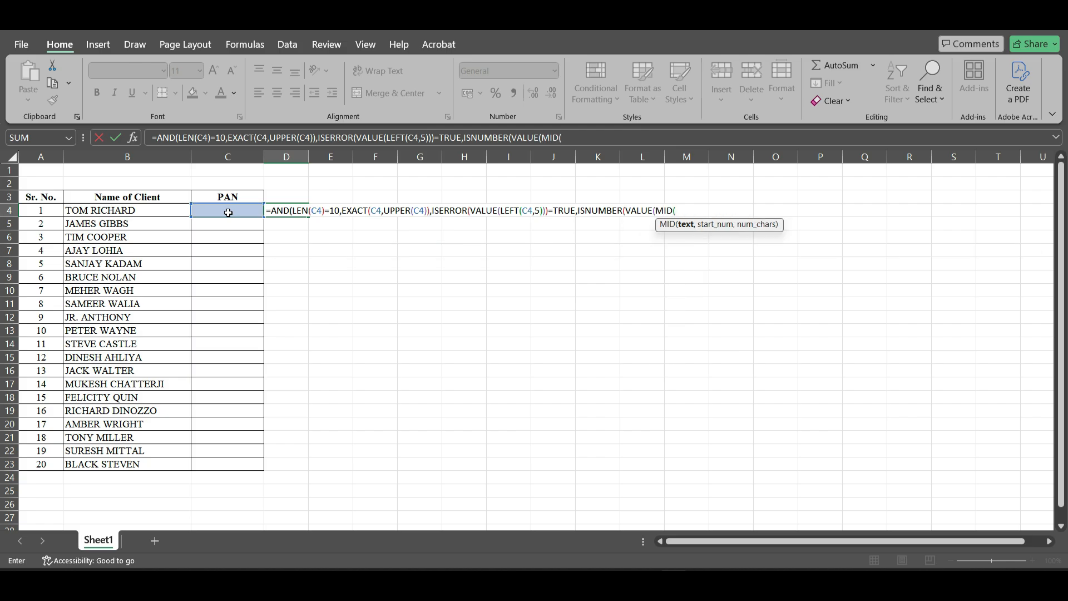
text(C4,)
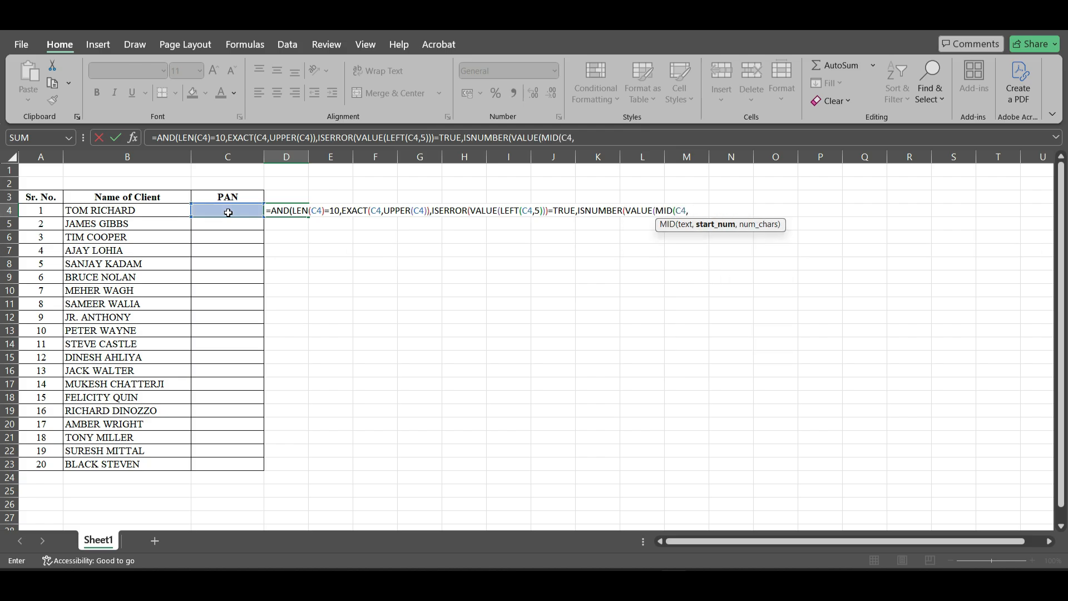
text(6,4))))
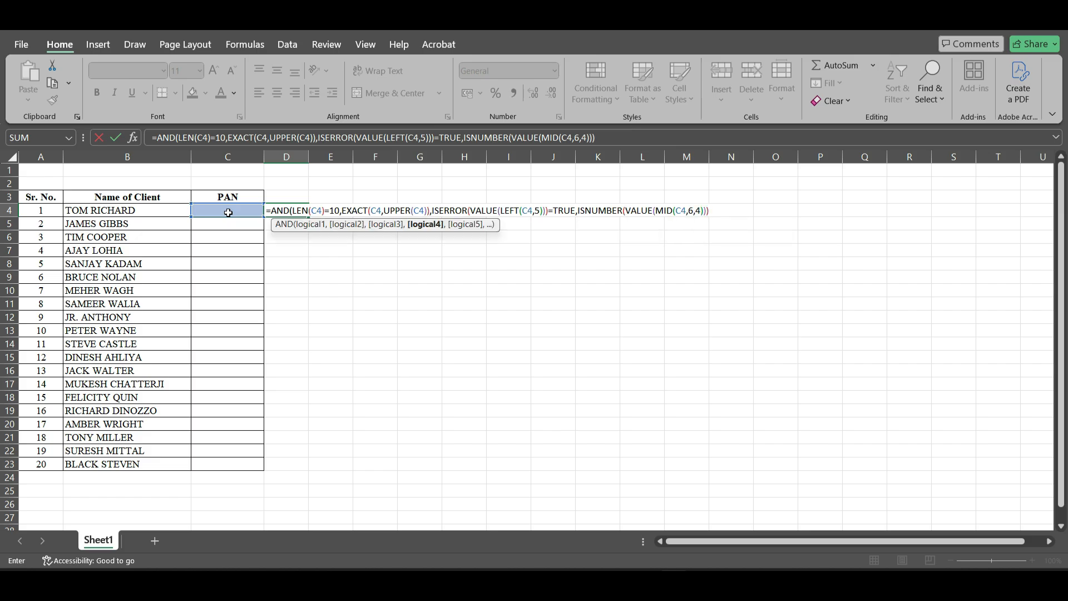
text(=TRU)
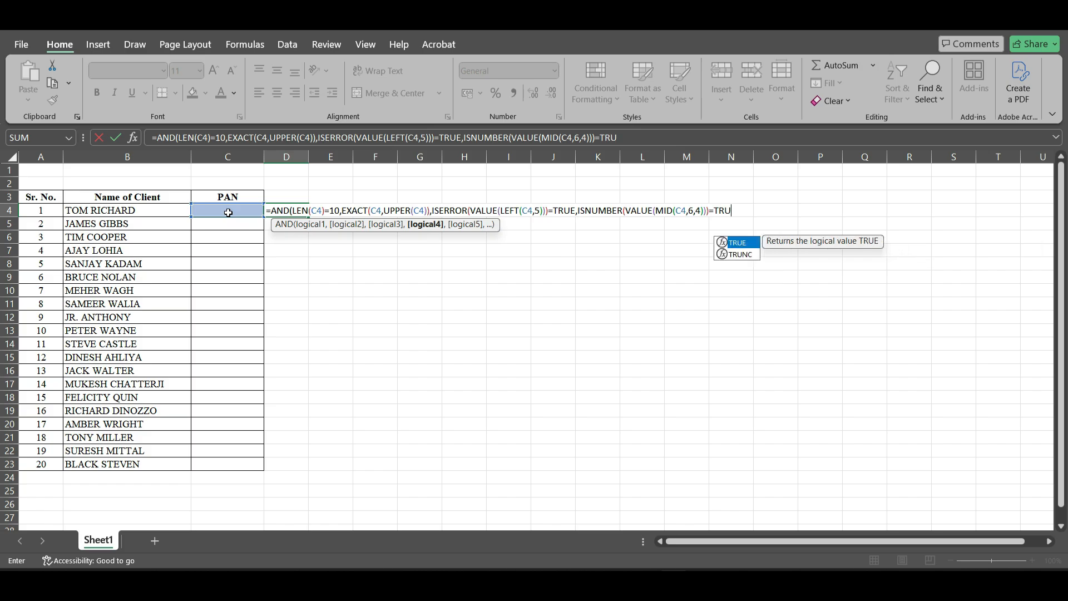
text(E)
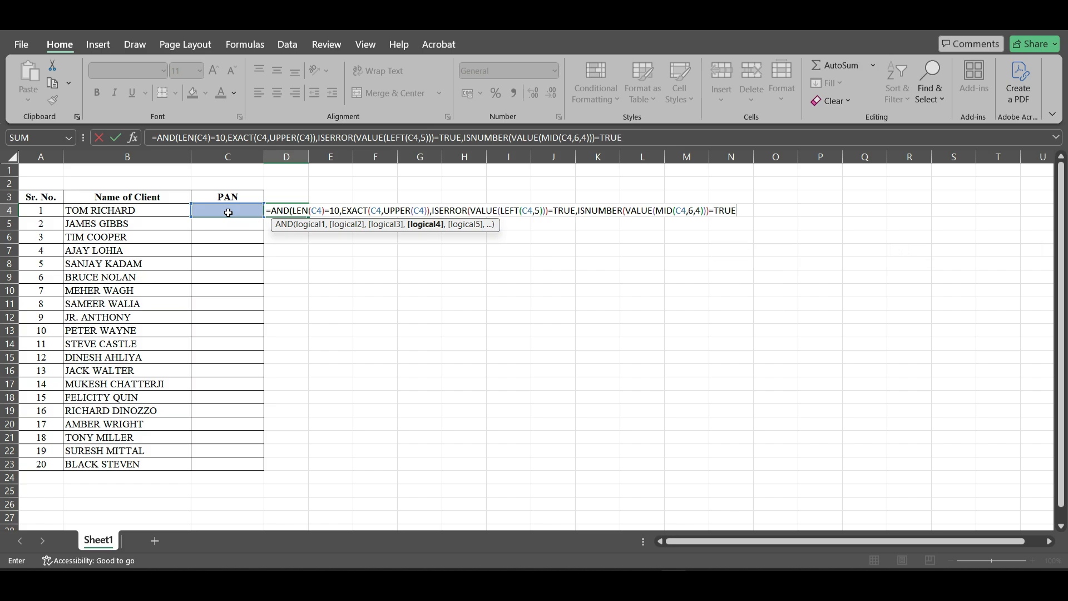
text(,)
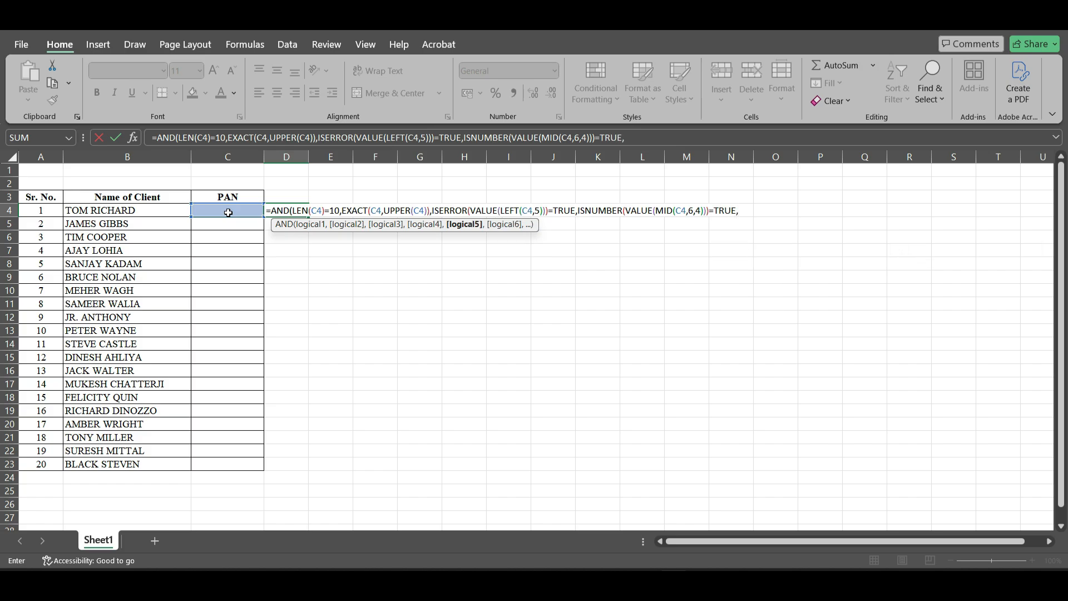
Add ISERROR(VALUE(RIGHT(C4,1)))=TRUE as the fifth condition, then close and enter the AND formula in D4.
text(ISERROR()
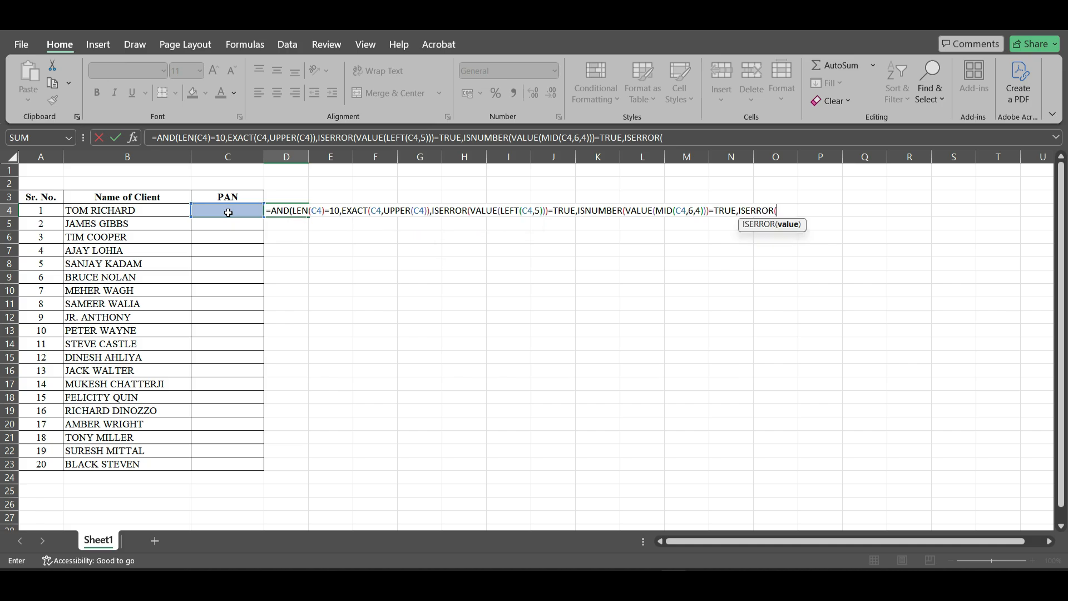
text(VALUE()
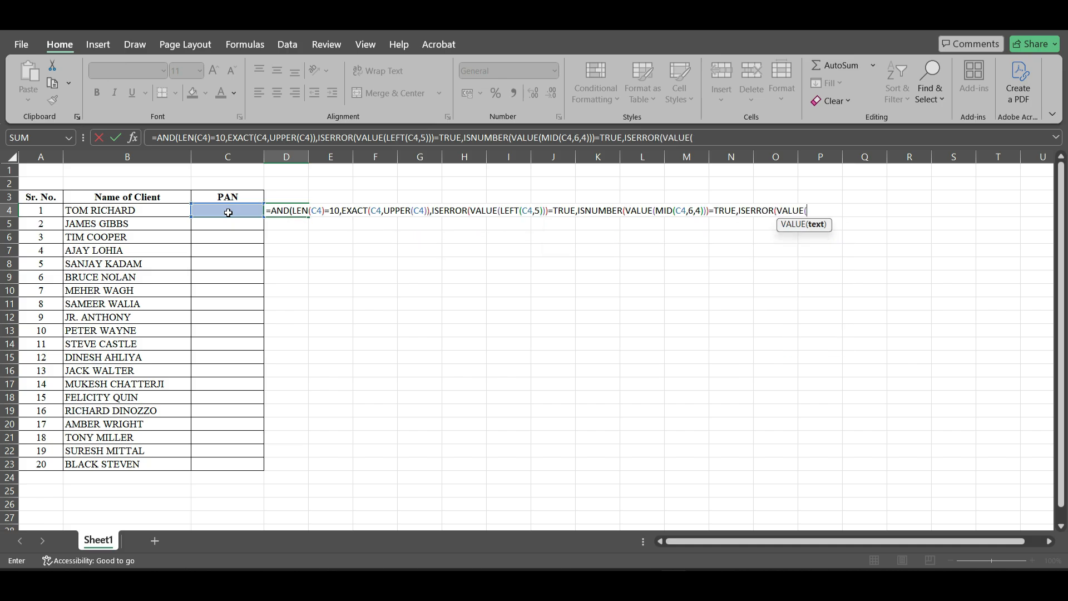
text(RIGHT()
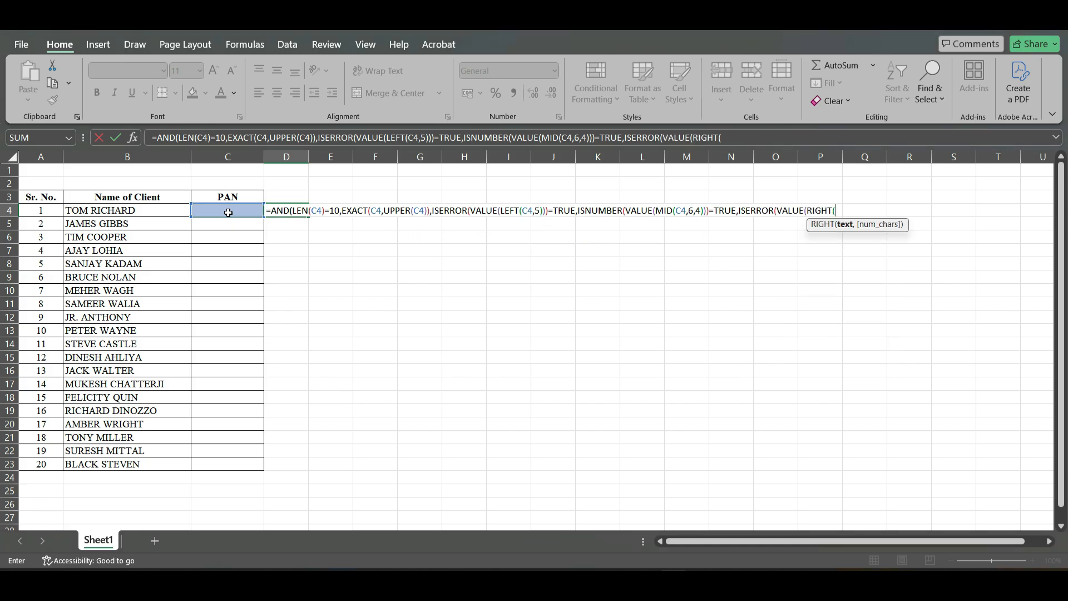
text(C4,1)
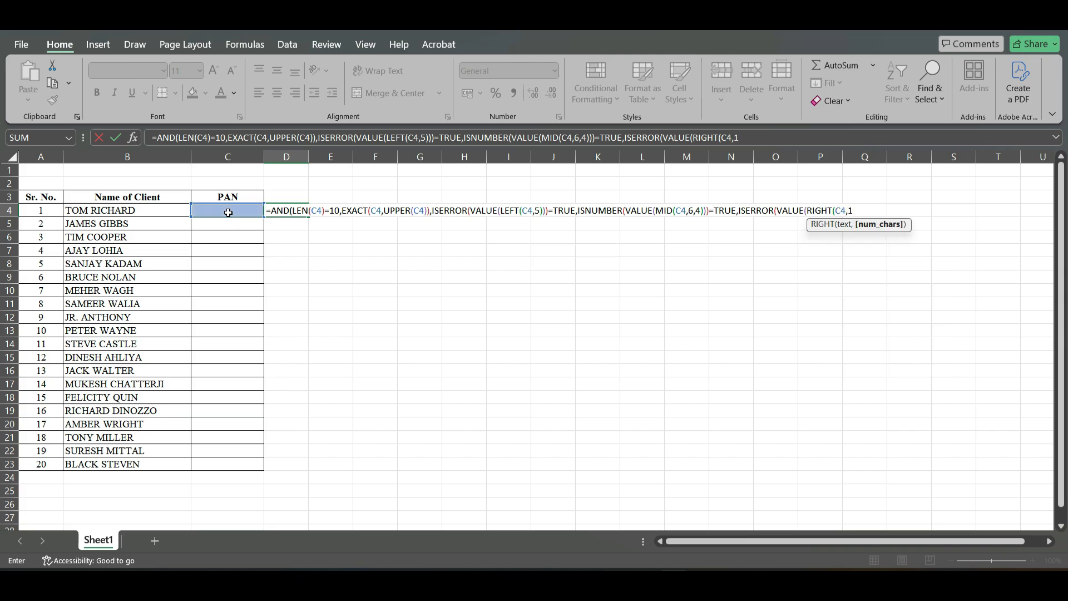
text()))=TRU)
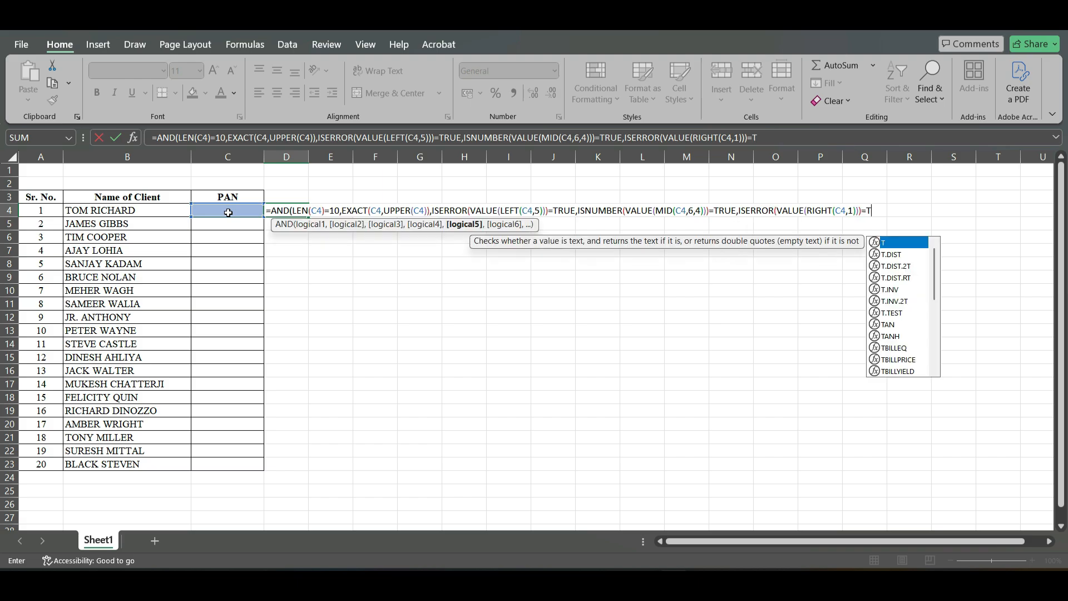
text(E))
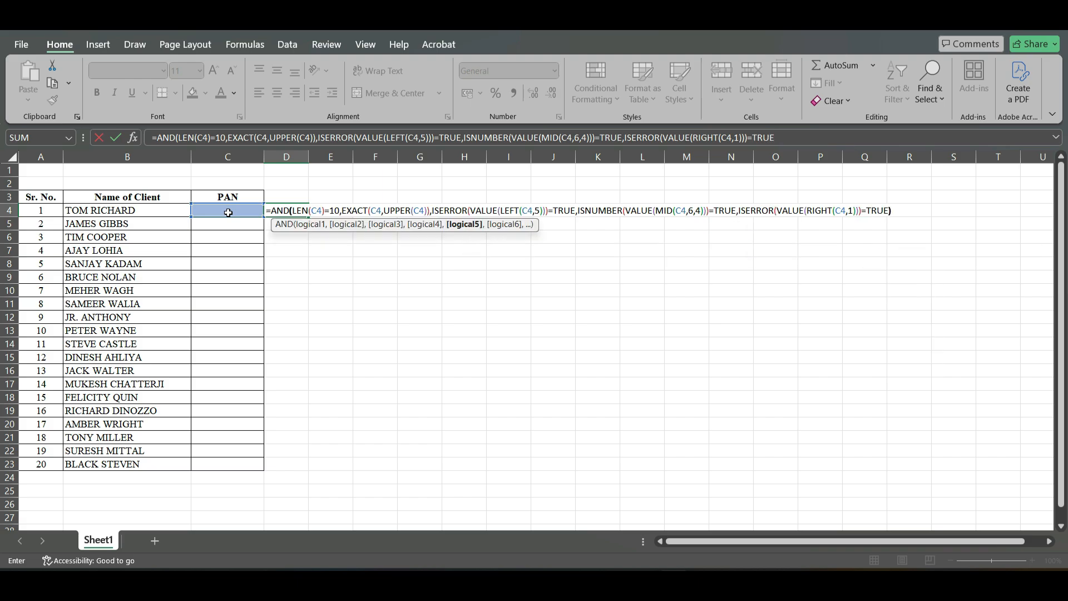
key(Return)
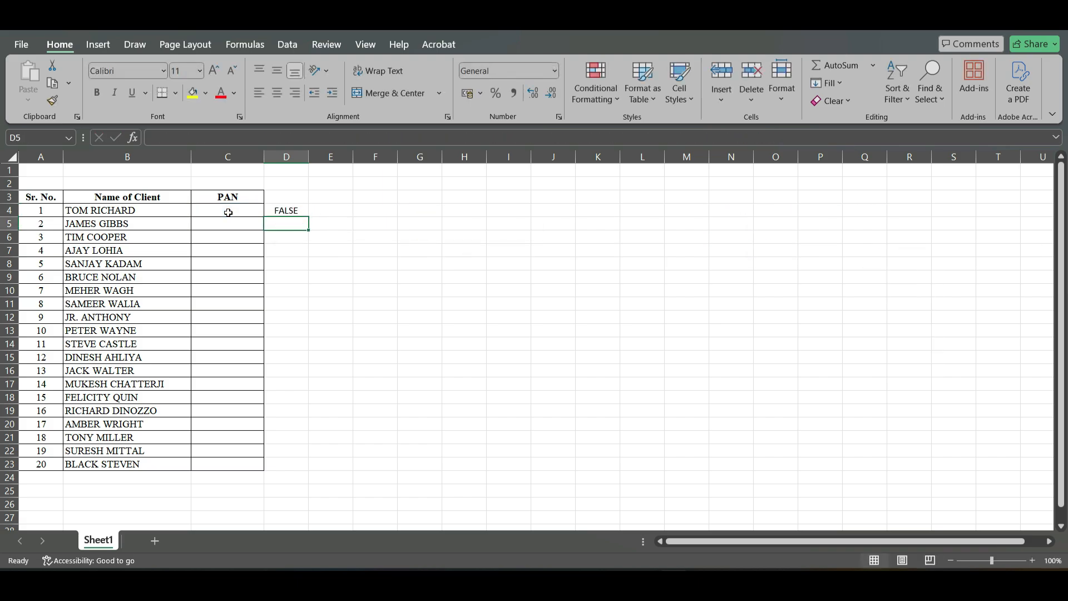
Test the D4 formula by entering a valid-format sample PAN in C4, and clear the cell again.
click(237, 213)
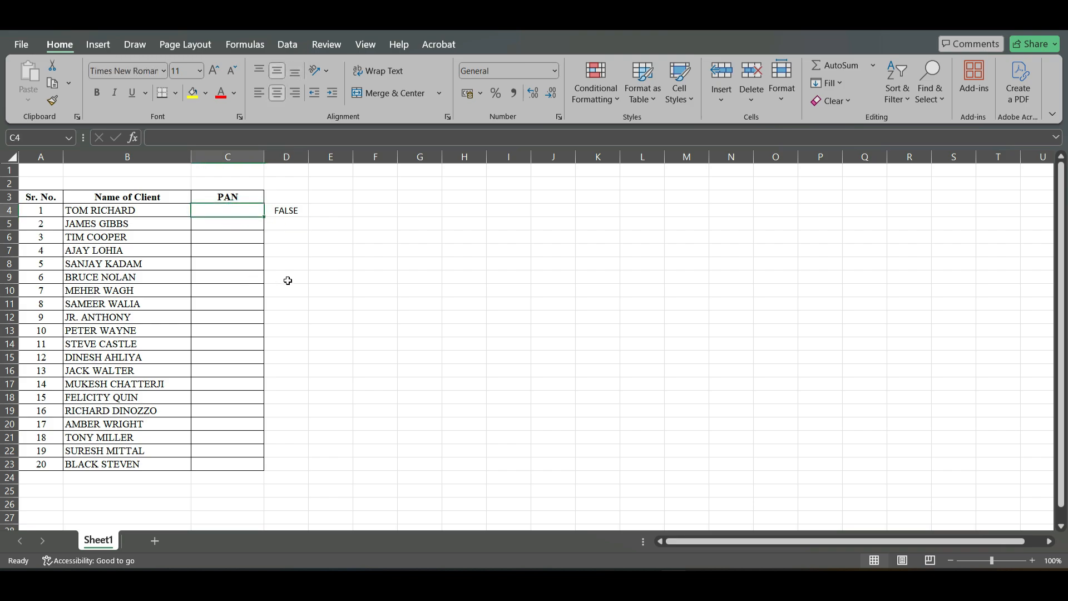
text(AAAAA)
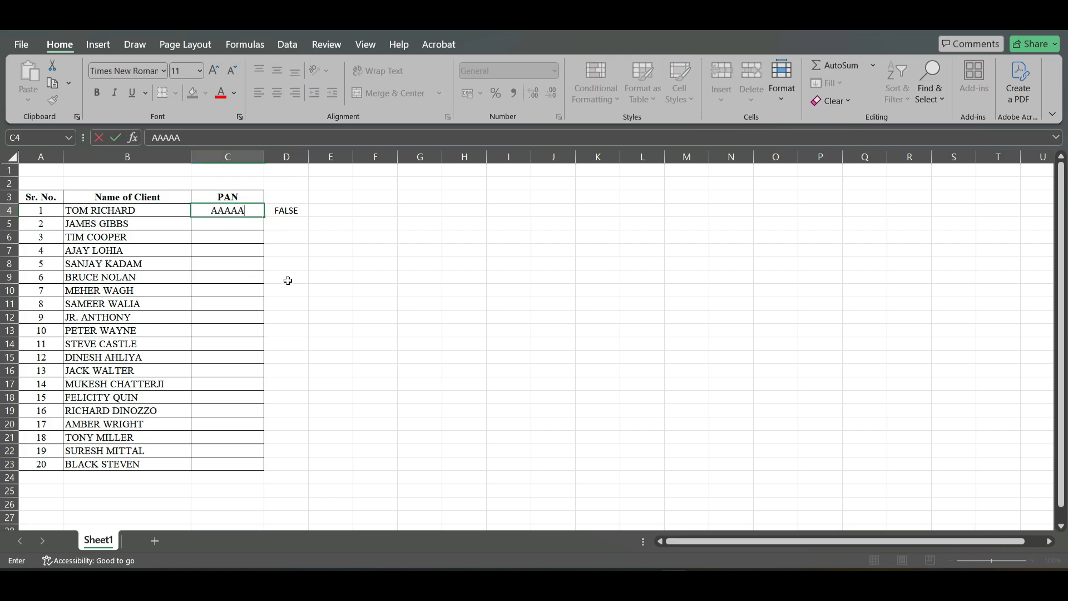
text(1234A)
key(Return)
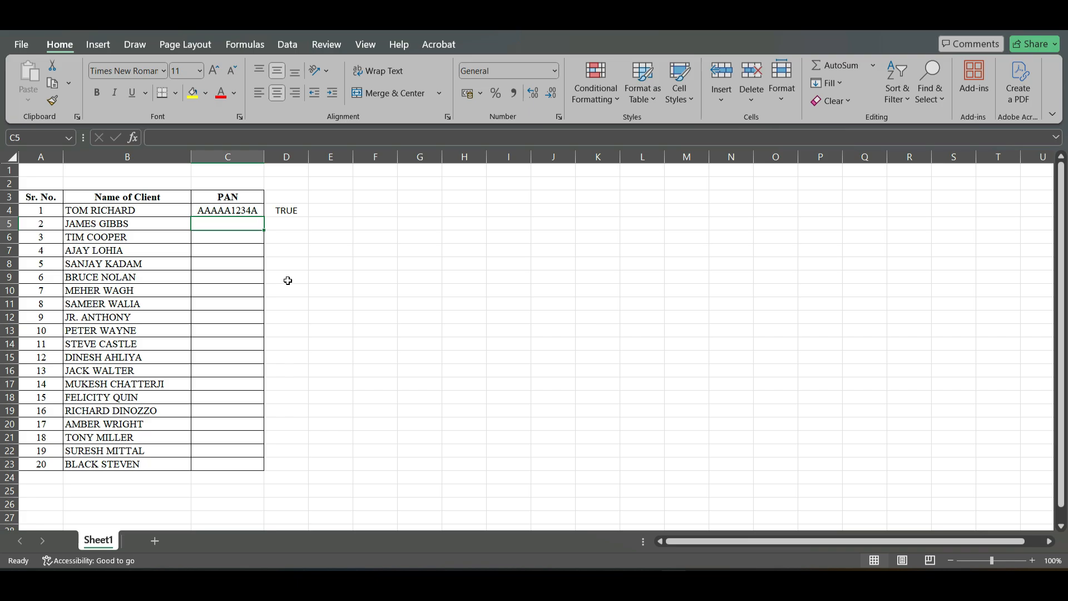
click(249, 212)
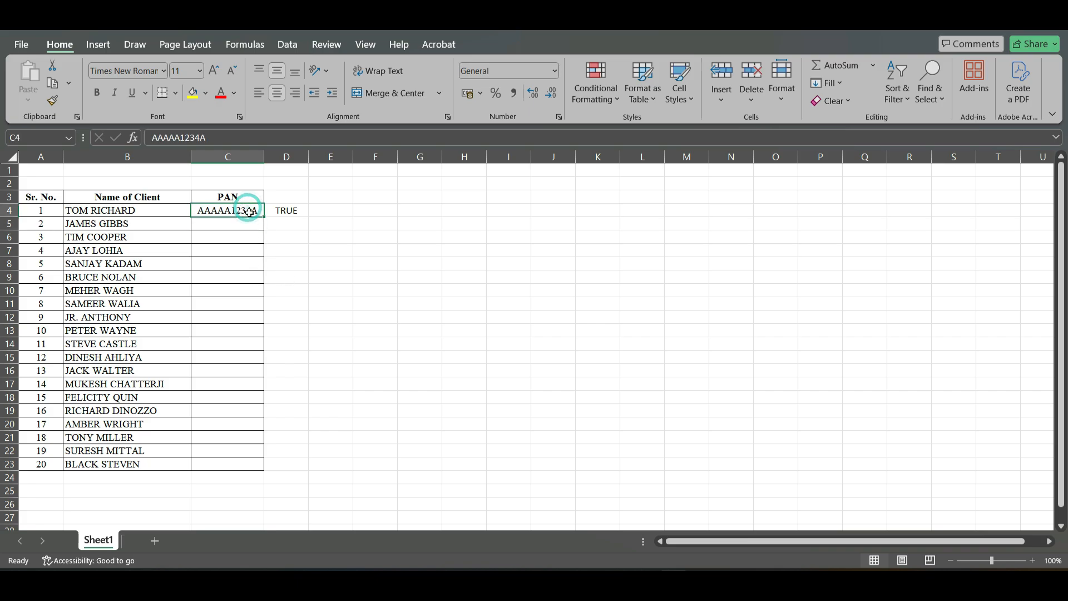
Copy the AND formula from D4 into a Custom data validation rule for cell C4.
double_click(298, 208)
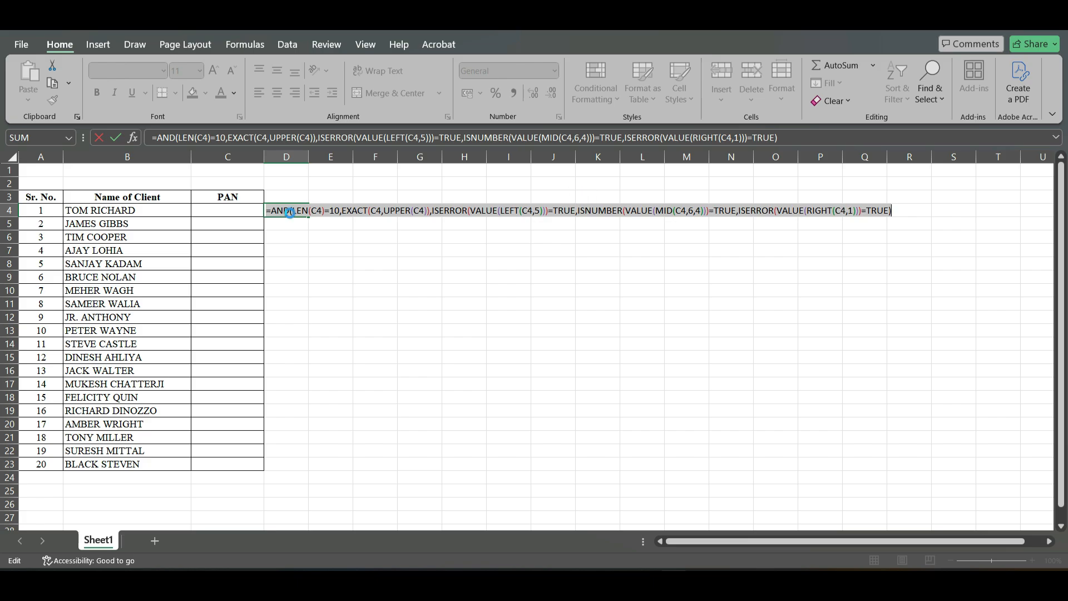
key(Escape)
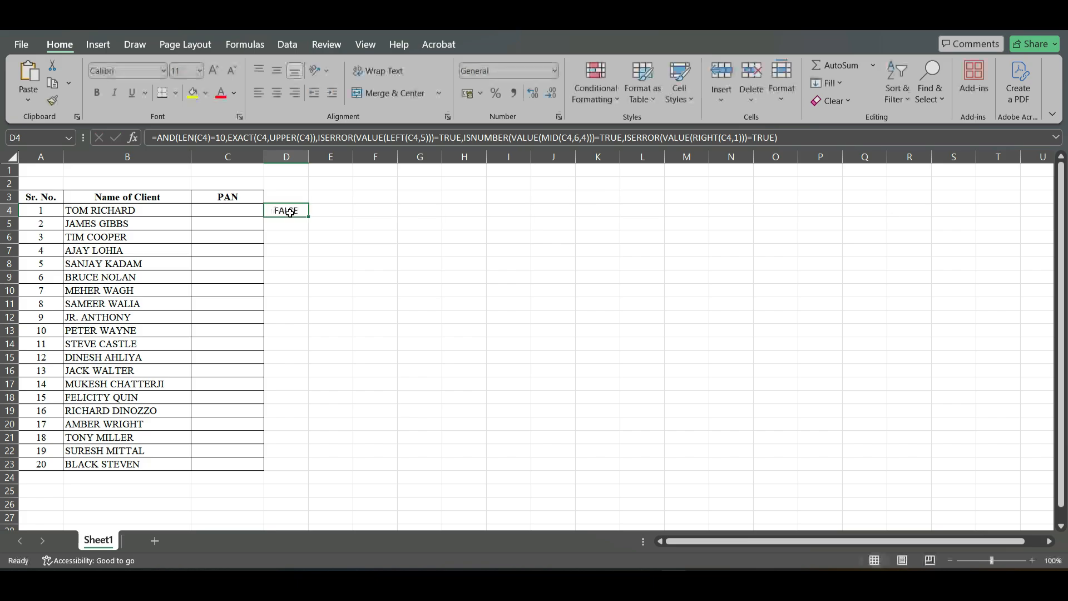
click(238, 214)
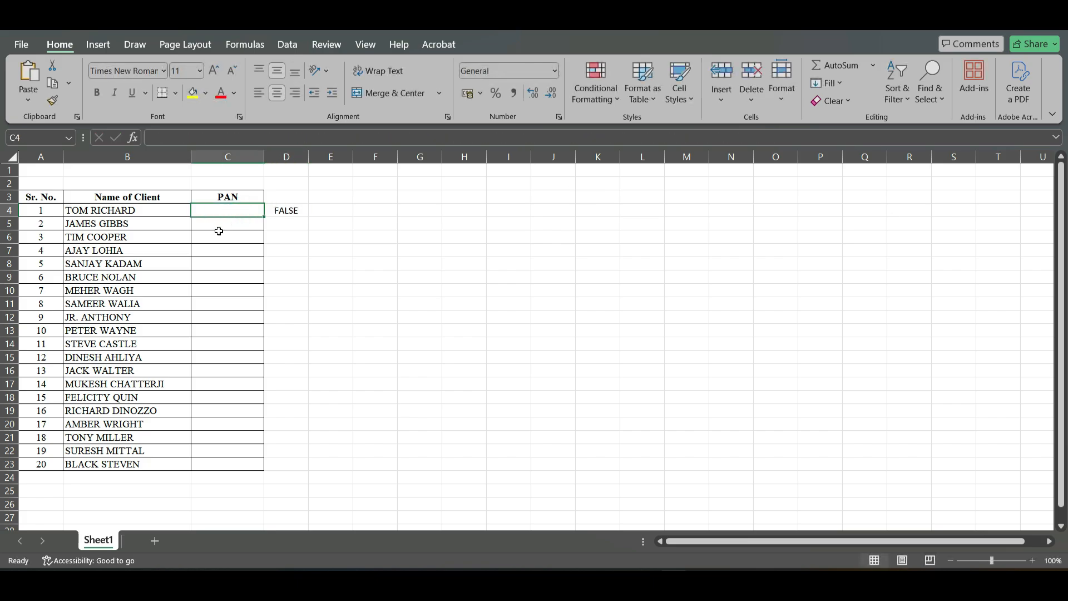
click(288, 44)
click(698, 95)
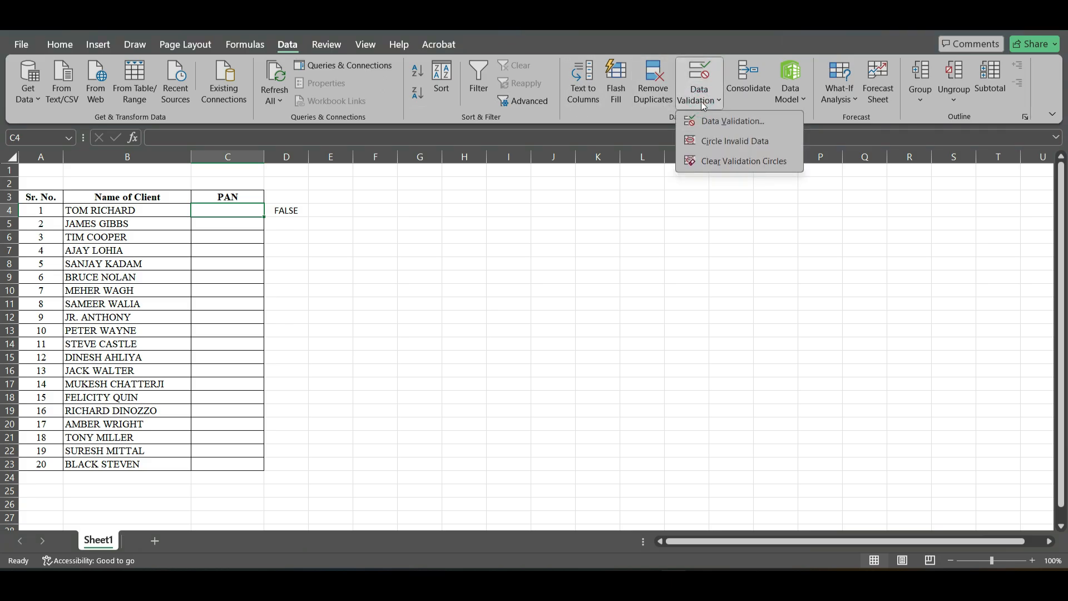
click(712, 121)
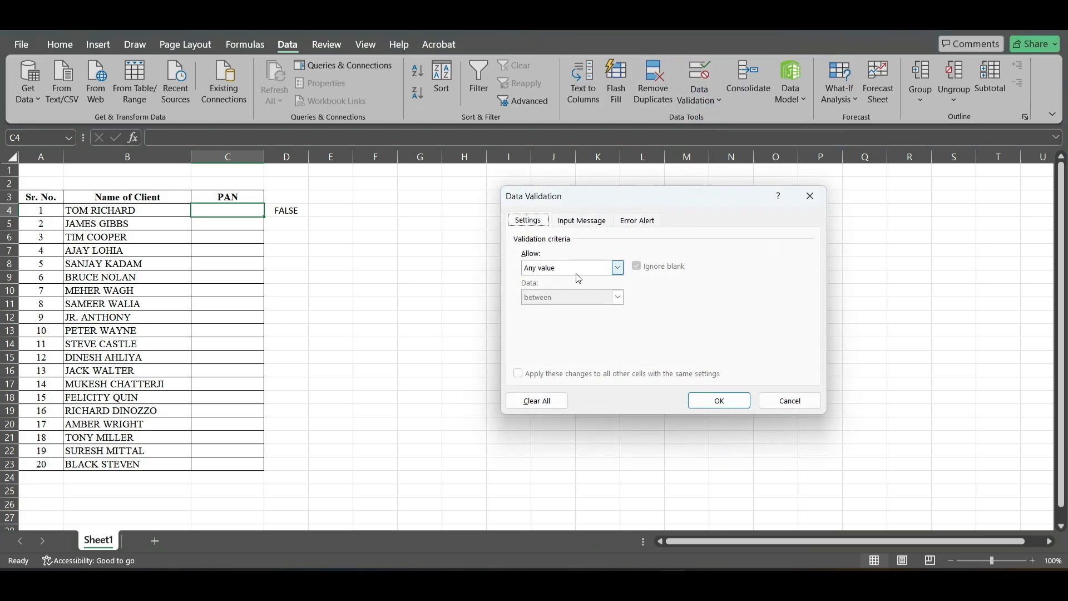
click(617, 268)
click(557, 346)
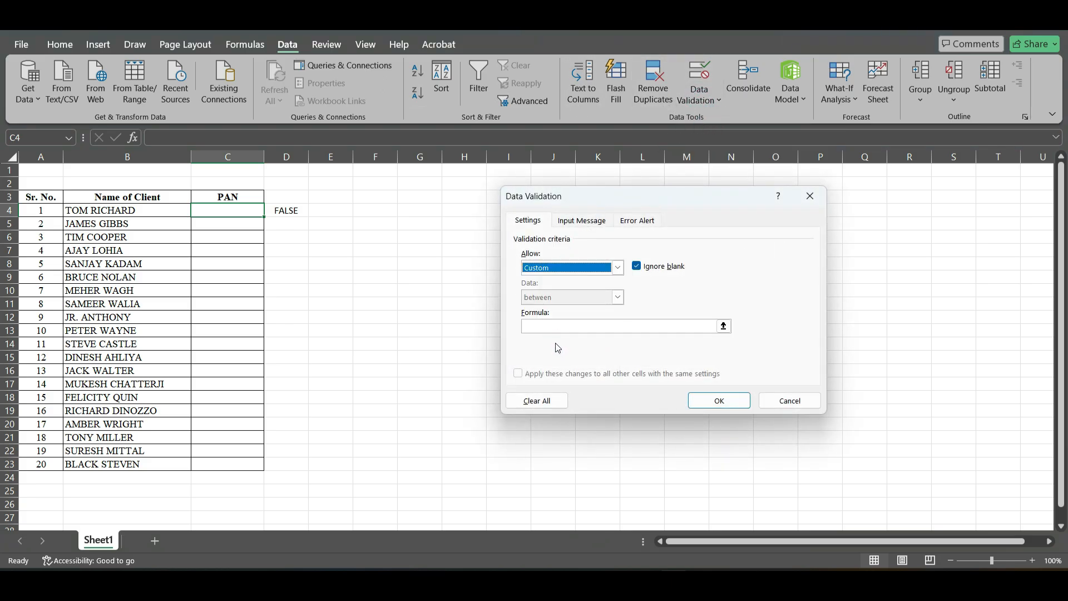
click(562, 327)
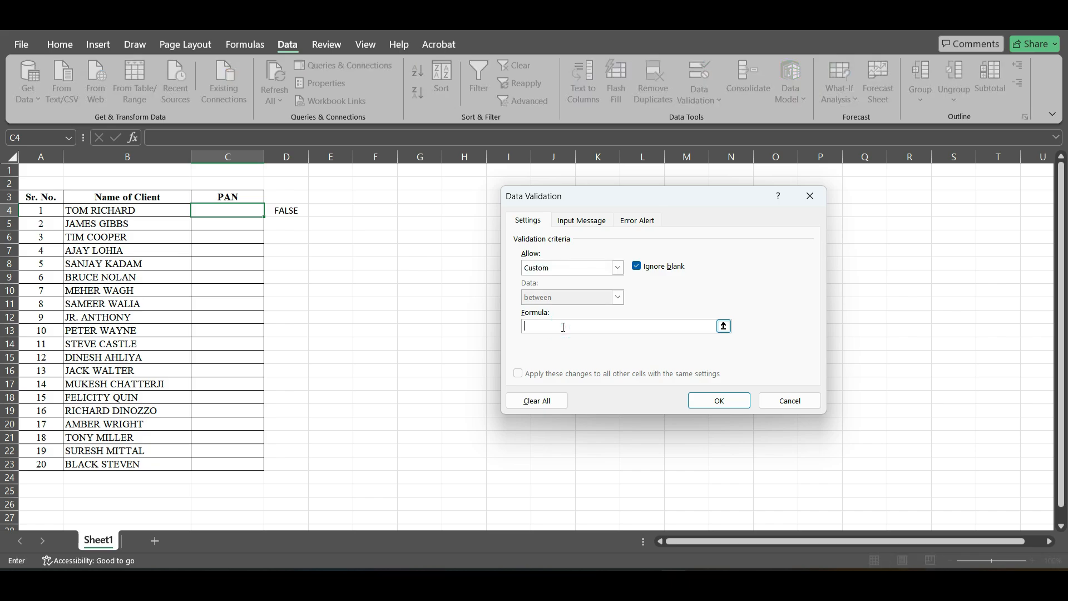
key(ctrl+v)
Set the rule's error alert title to INVALID INPUT with the message "Please Enter a Valid PAN in CAPITALS" plus a bracketed example PAN, and apply it.
click(637, 221)
click(671, 287)
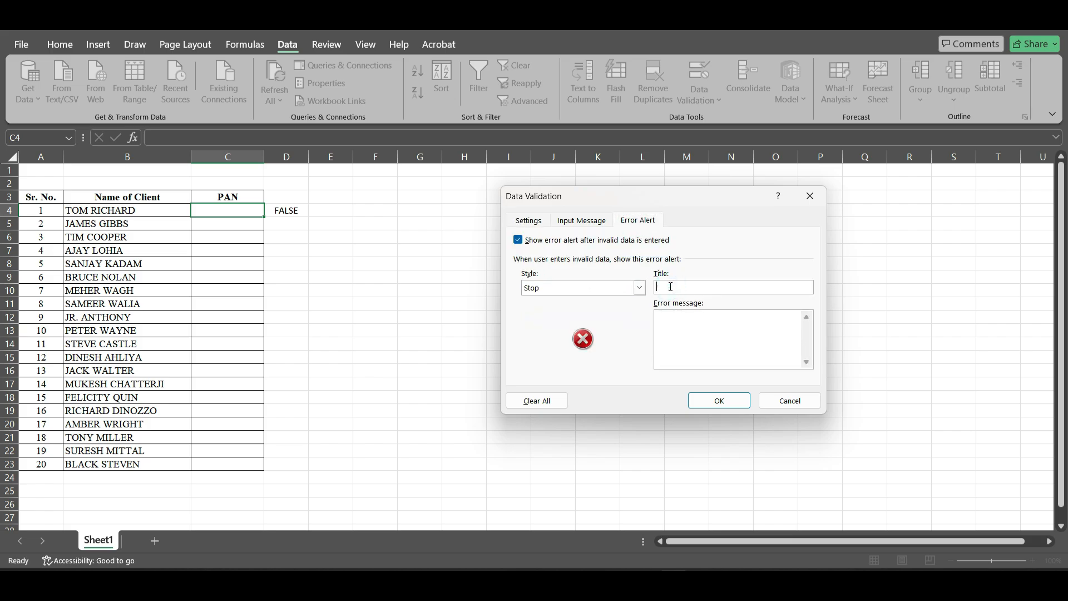
text(INVALID INPUT)
click(670, 328)
text(Please Enter a Valid PAN in CAPITALS)
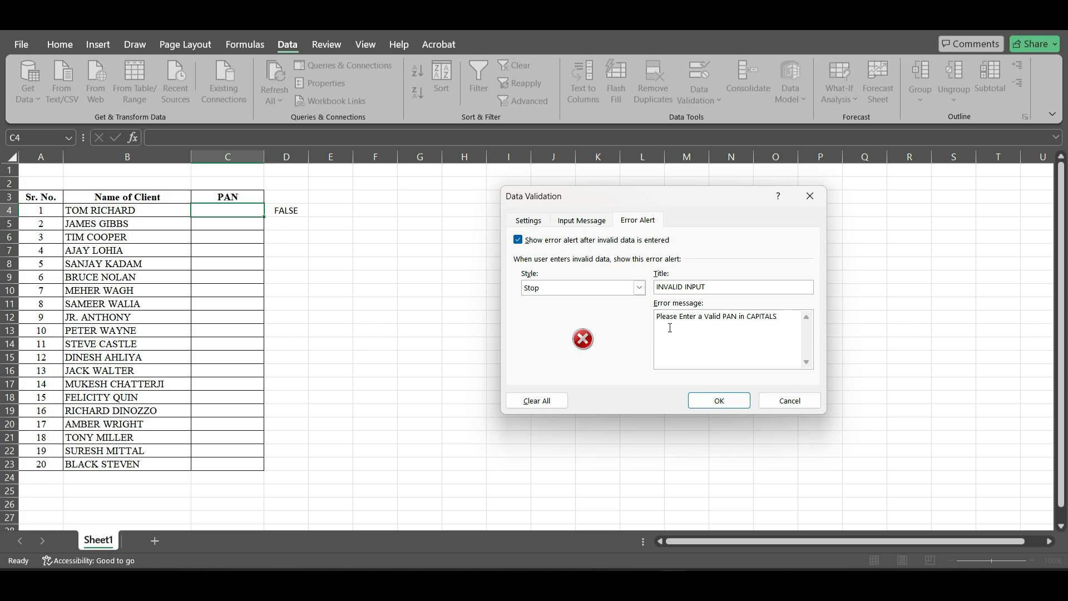
text( ()
text(xample: AAAAA1234A))
click(706, 404)
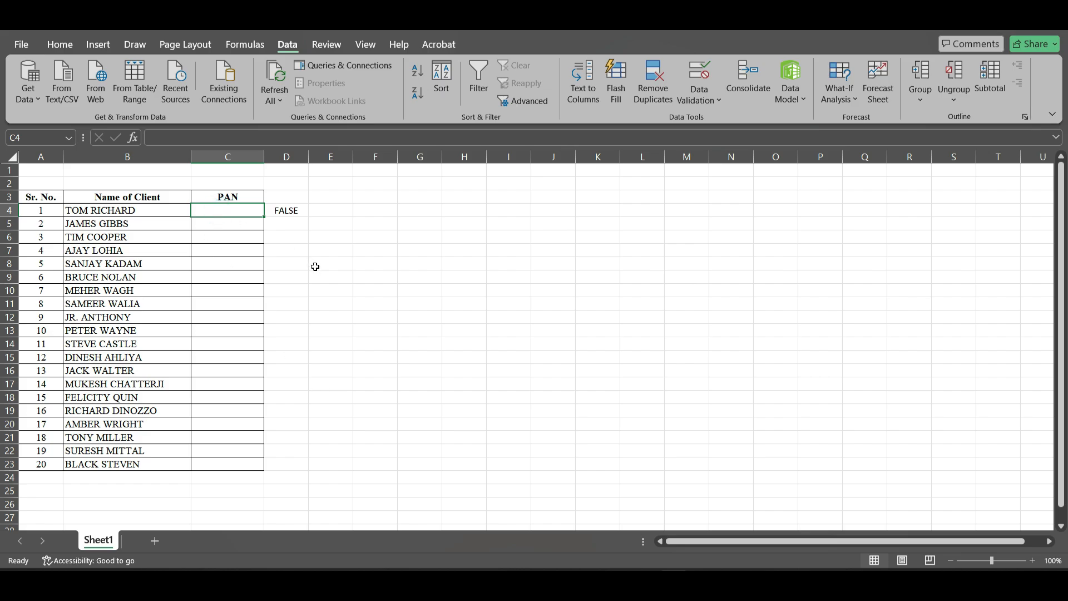
Test the validation in C4 with the invalid entry ADFAFDA and choose to retry the entry.
text(ADFAFDA)
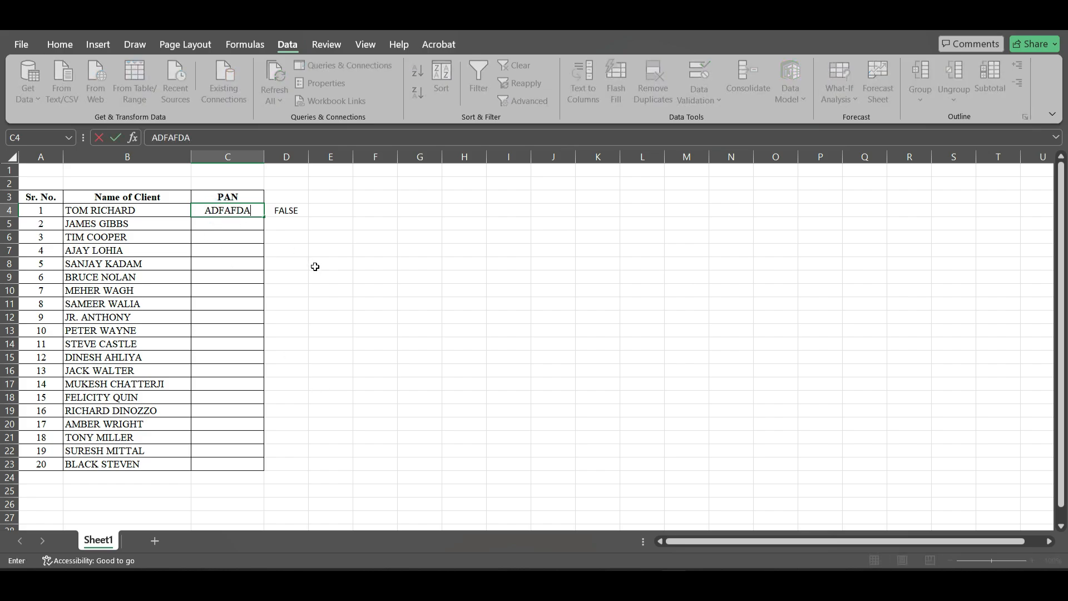
key(Return)
click(496, 330)
Test C4 with a sample PAN of five capital letters, four digits and a letter, and clear the cell.
text(ABC)
key(BackSpace)
text(C)
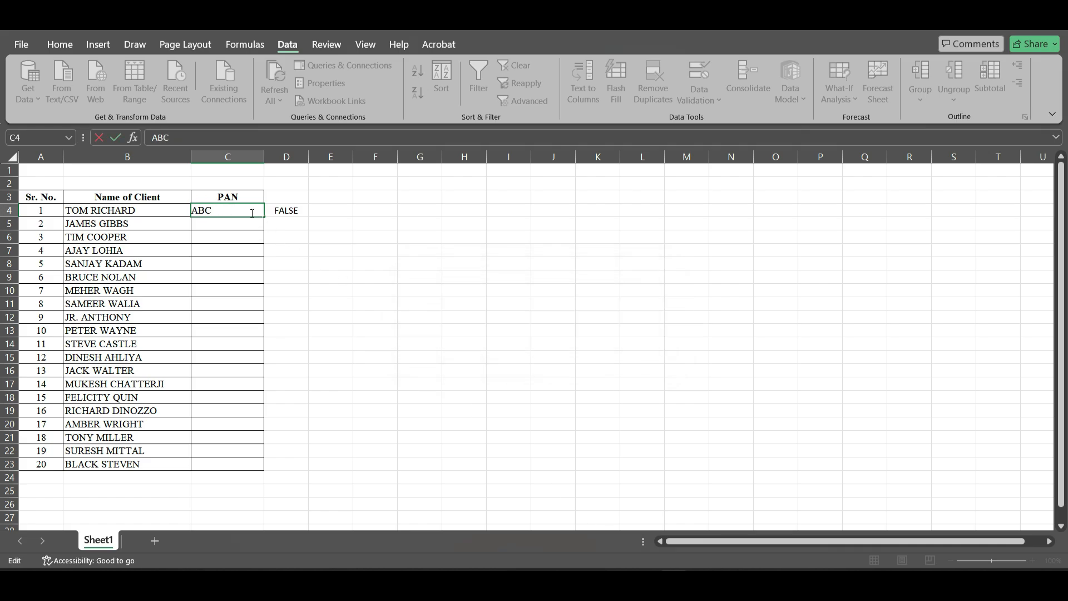
text(DE1234F)
key(Return)
click(230, 215)
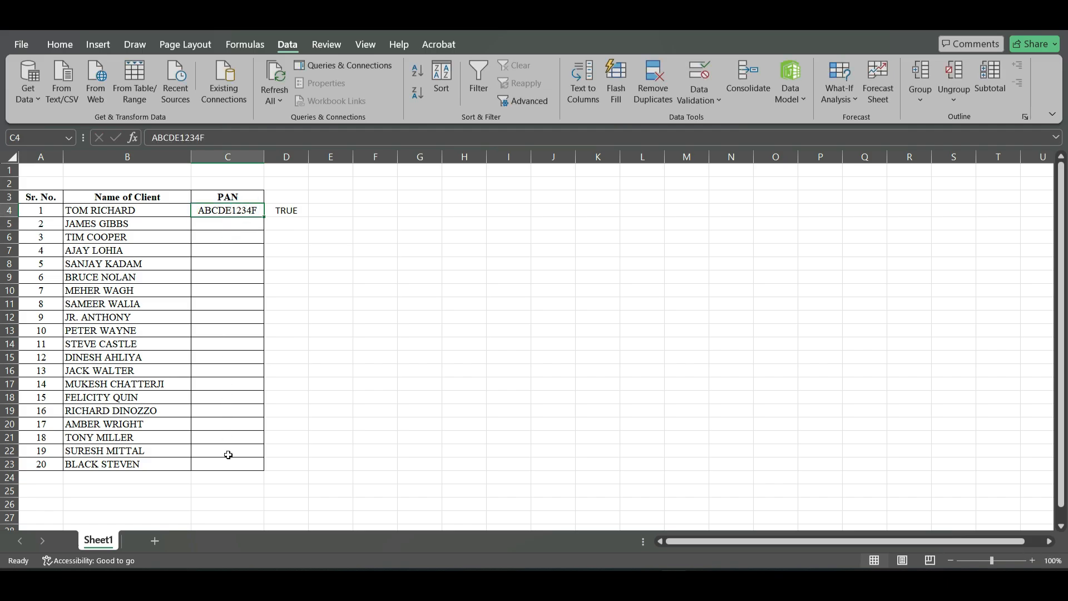
key(Delete)
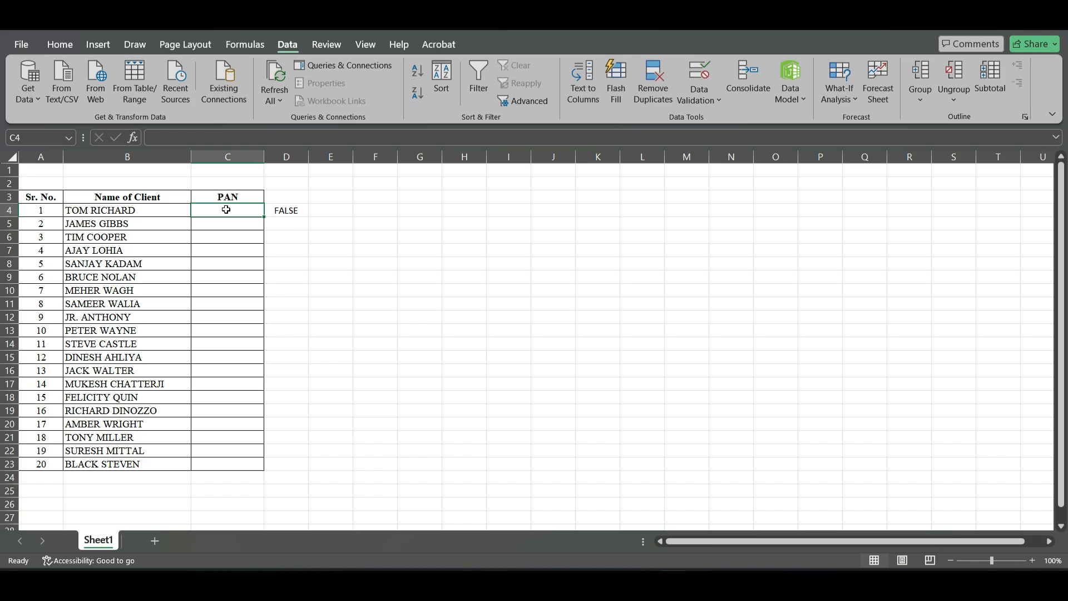
Extend C4's data validation rule to the whole PAN column range C4:C23.
drag(227, 212, 226, 462)
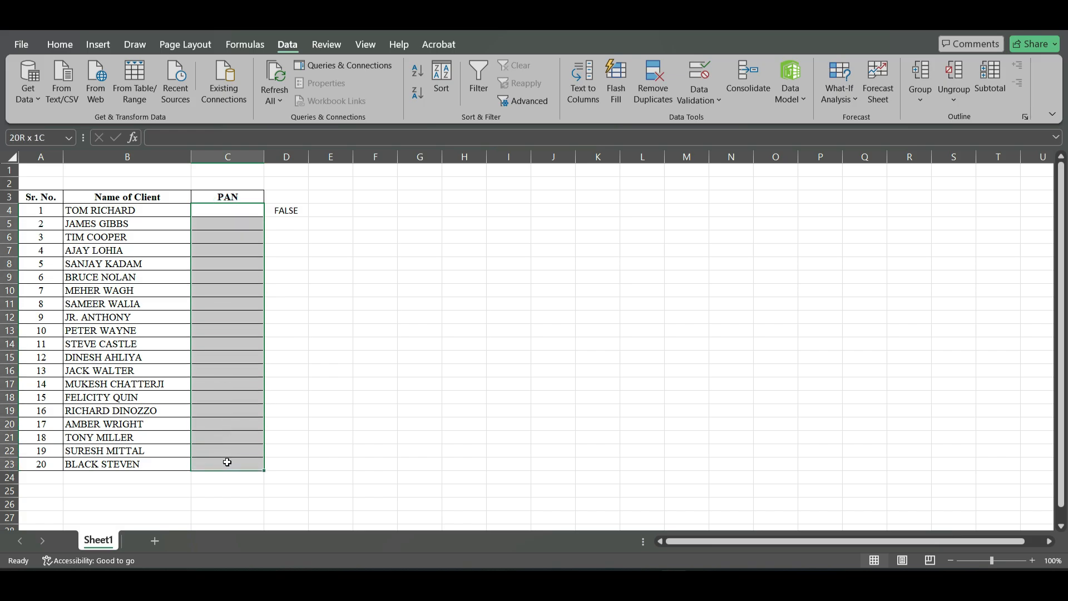
click(703, 103)
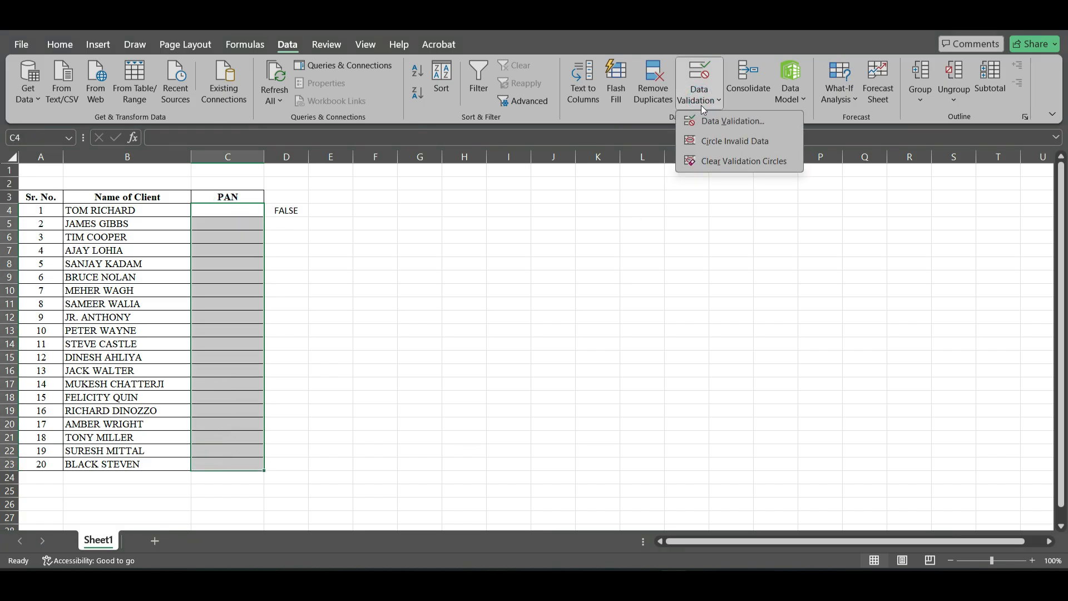
click(708, 122)
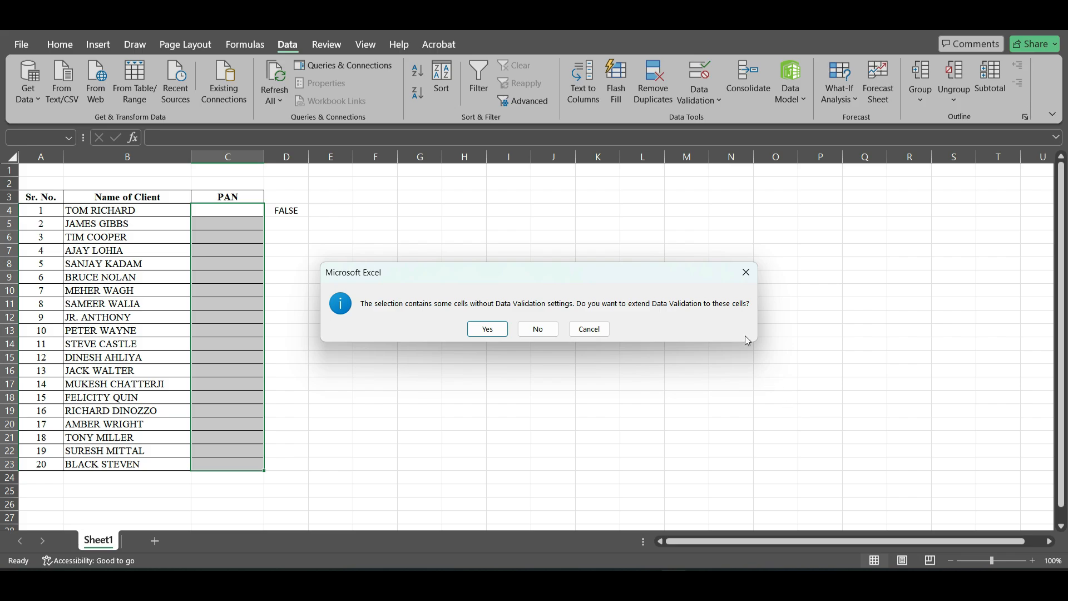
click(487, 329)
click(714, 399)
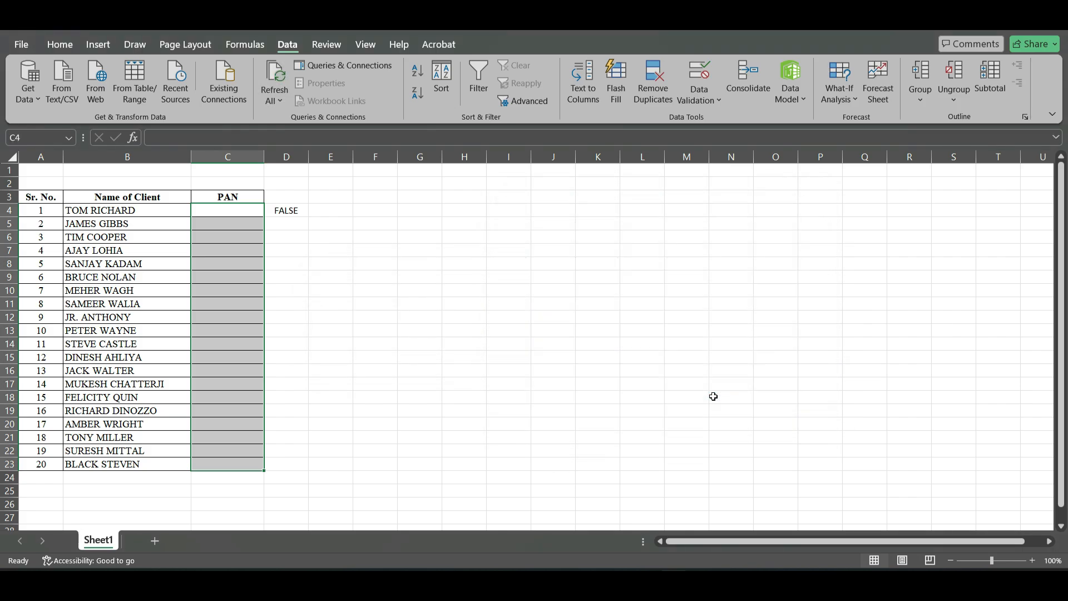
Test the extended validation with the invalid entry ADFAF in C12 and cancel the entry.
click(235, 237)
click(231, 288)
click(215, 342)
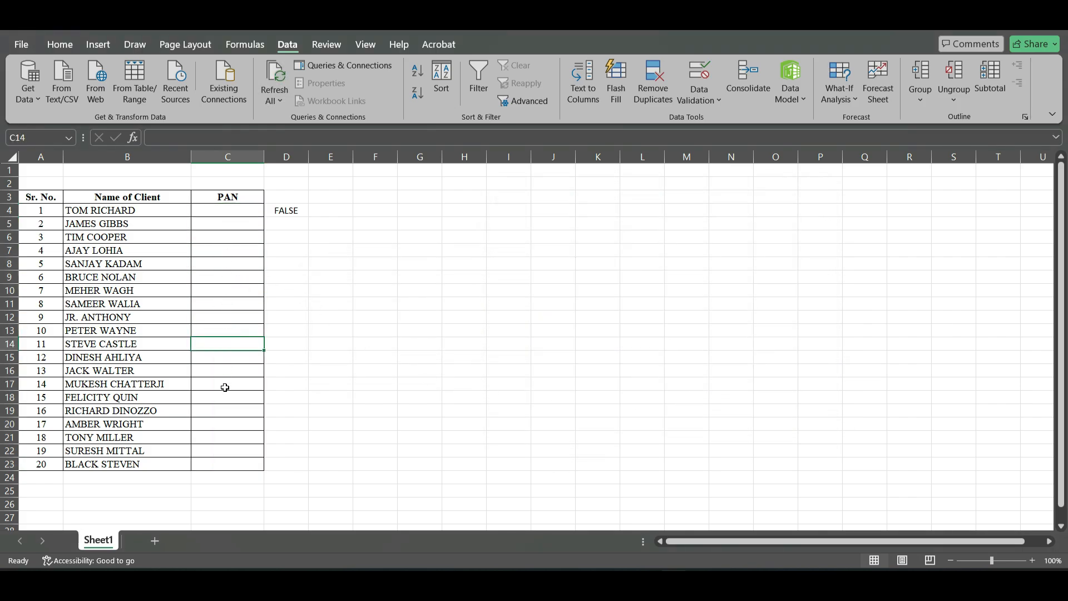
click(229, 317)
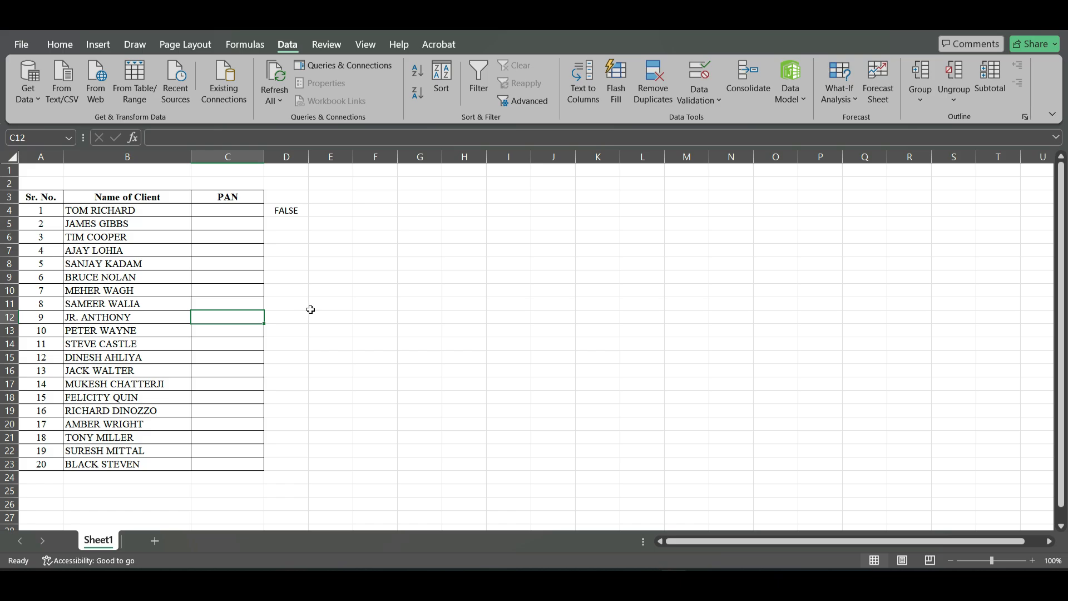
text(ADFAF)
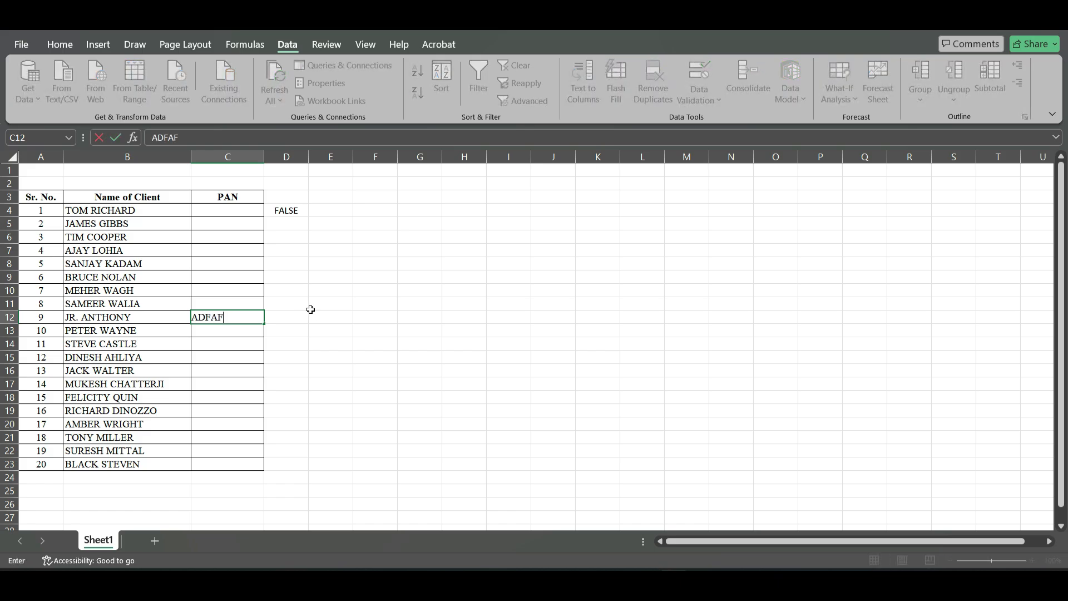
key(Return)
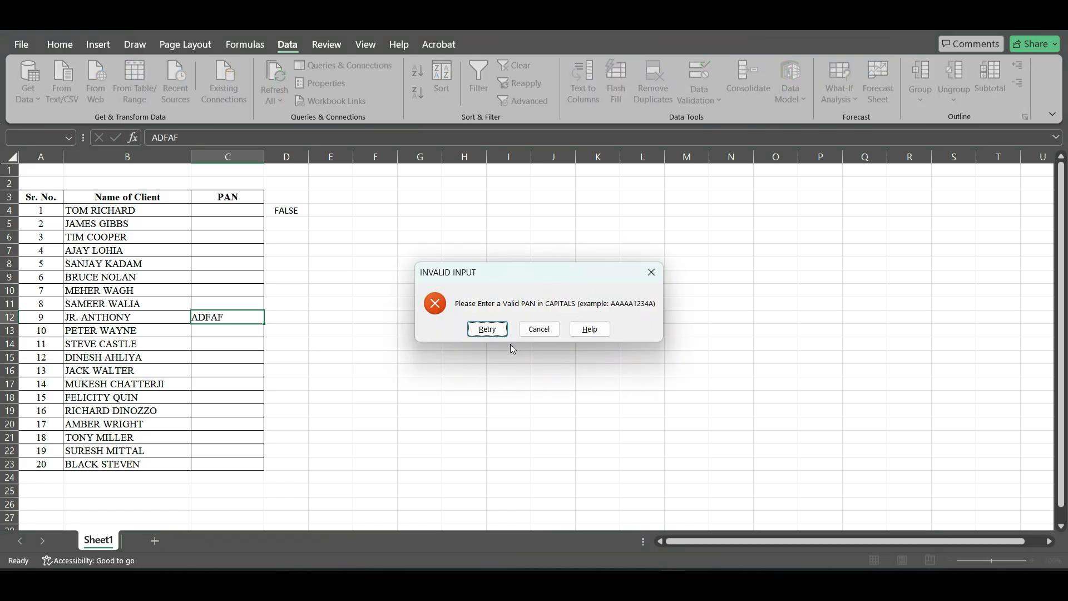
click(539, 329)
Delete the helper AND formula from cell D4.
click(298, 211)
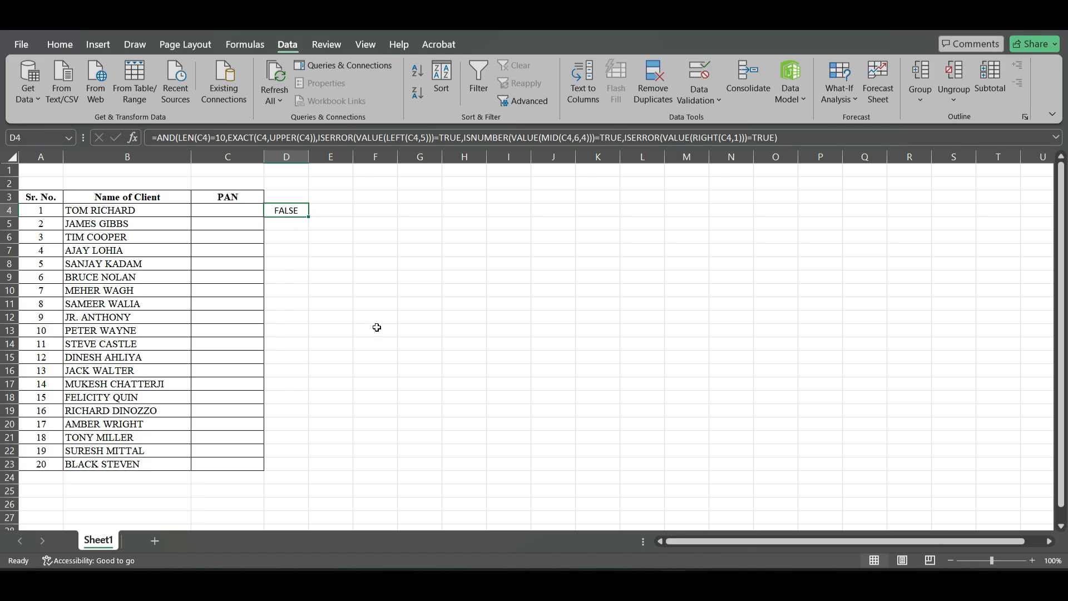
key(Delete)
click(301, 268)
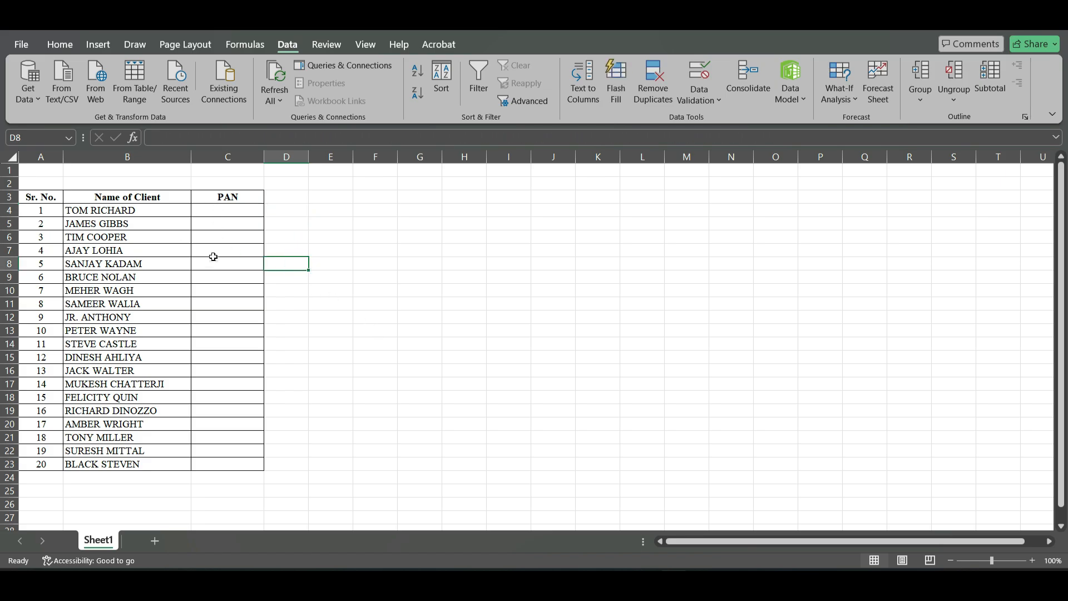